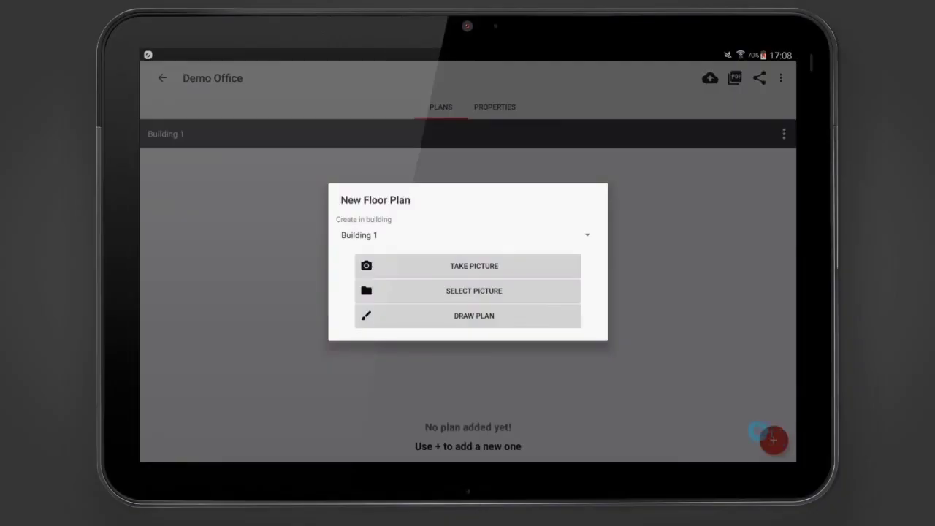
# - Load the office plan image from the FloorPlans folder as Demo Office's Floor 1
pyautogui.click(558, 292)
pyautogui.click(384, 150)
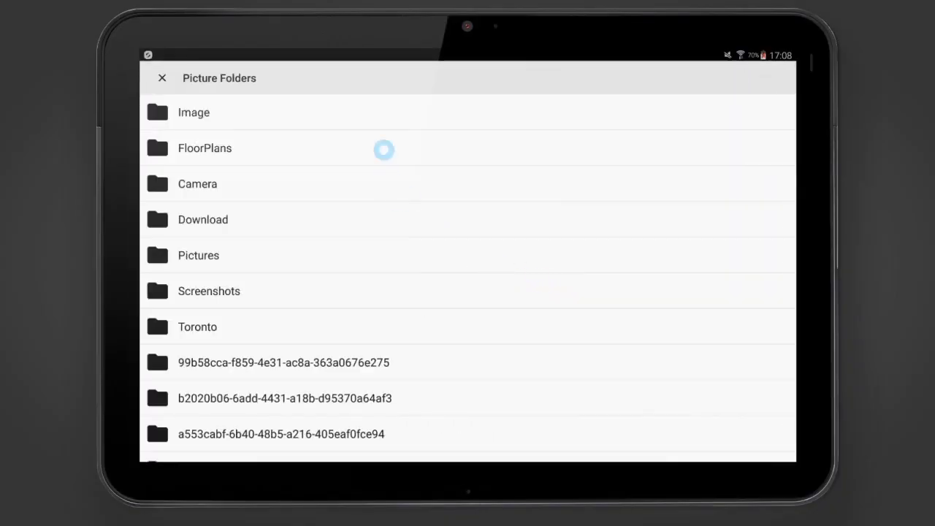
pyautogui.click(384, 150)
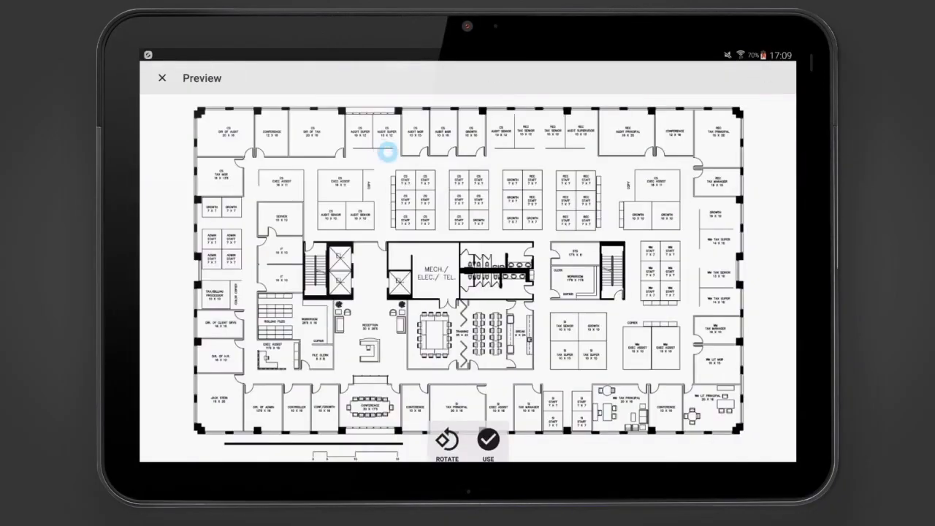
pyautogui.click(490, 431)
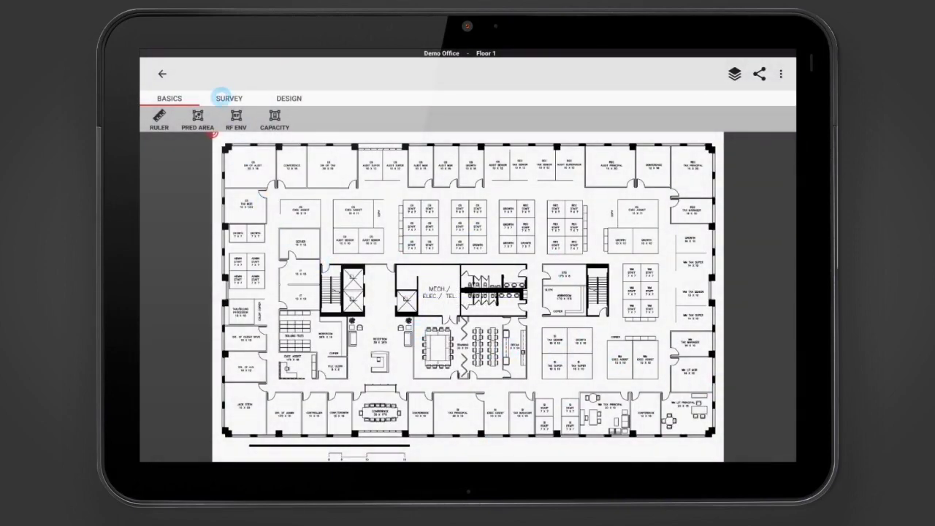
pyautogui.click(222, 98)
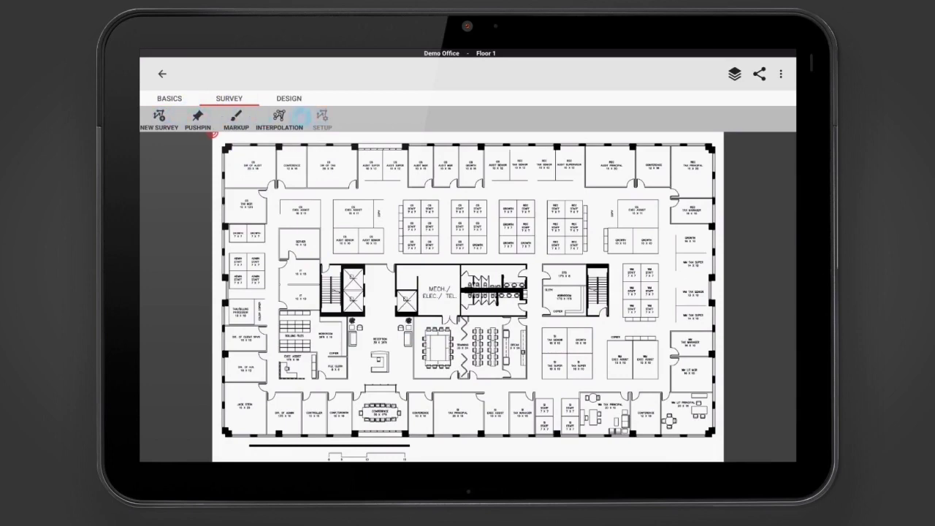
# - Record passive Passive Survey 10 along a three-point path near reception, then pause it
pyautogui.click(162, 116)
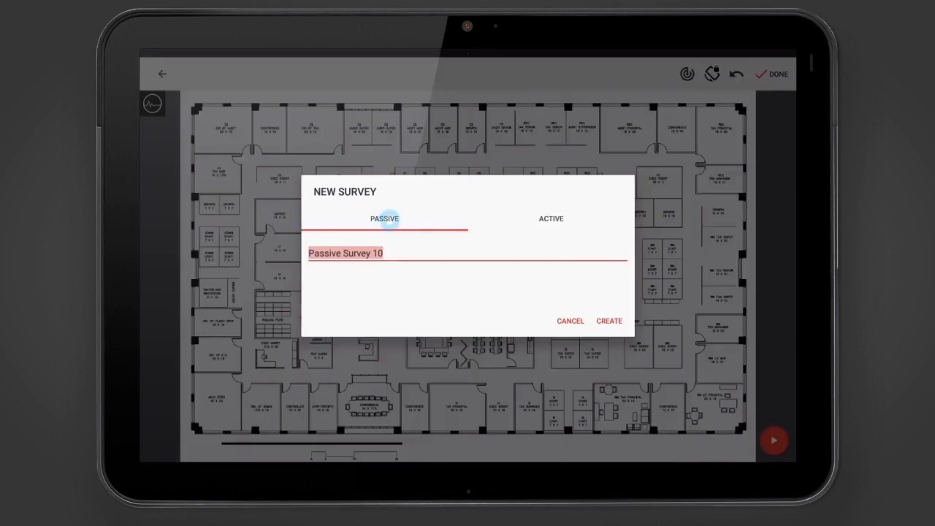
pyautogui.click(509, 219)
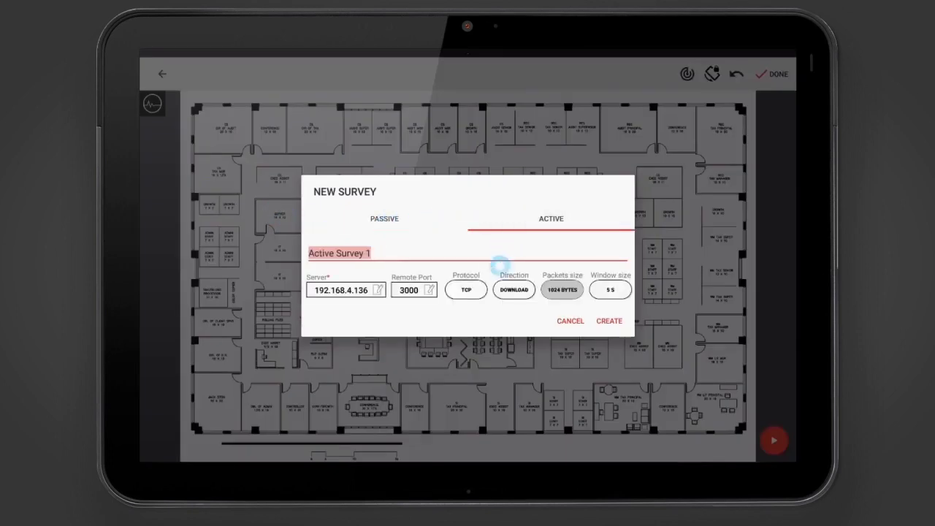
pyautogui.click(419, 219)
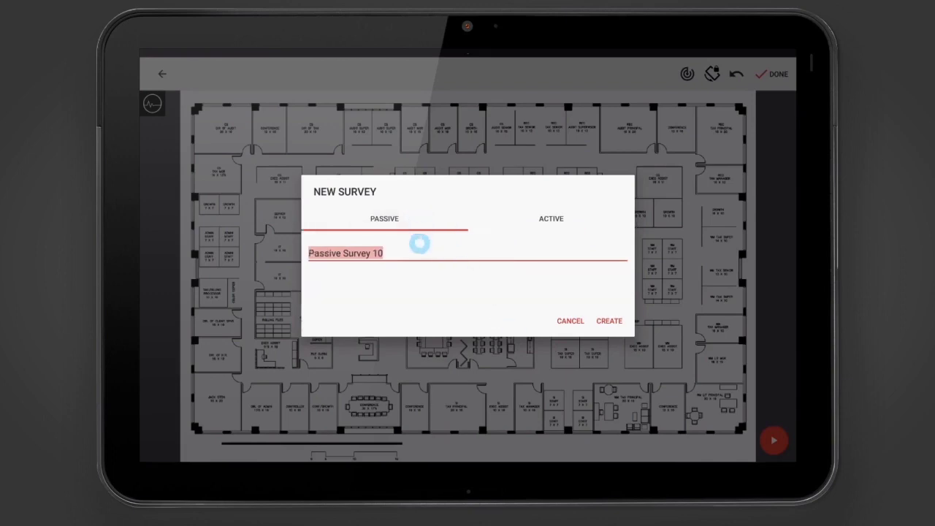
pyautogui.click(614, 321)
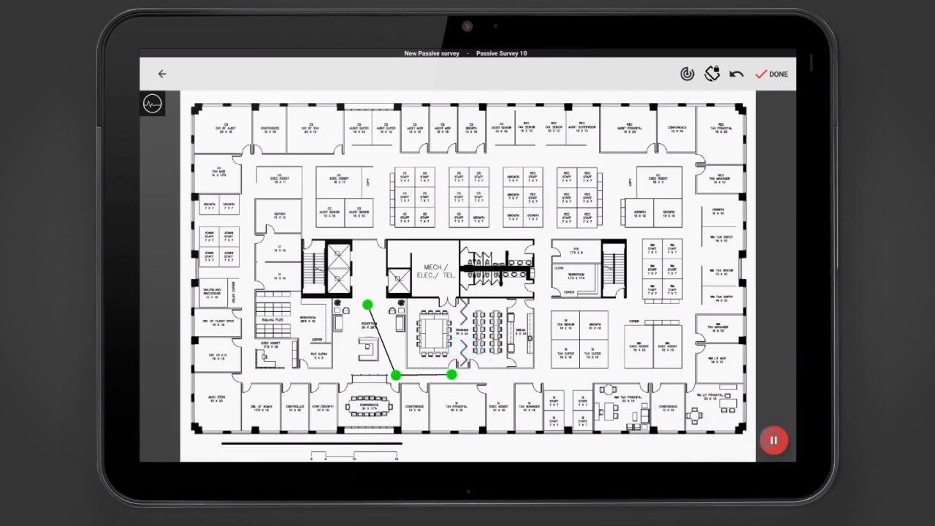
pyautogui.click(774, 440)
pyautogui.click(164, 72)
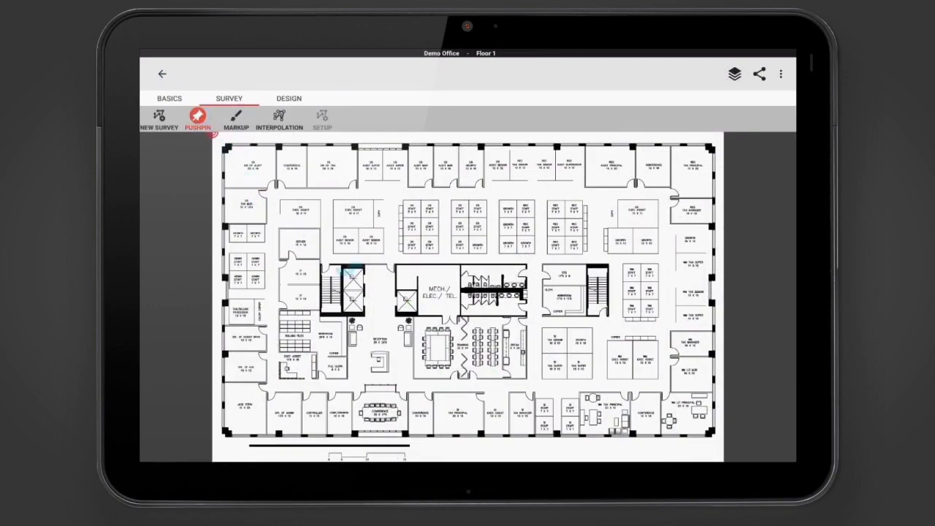
# - Drop a pushpin named Training Room in the training room, then begin outlining a zone beside it
pyautogui.click(472, 362)
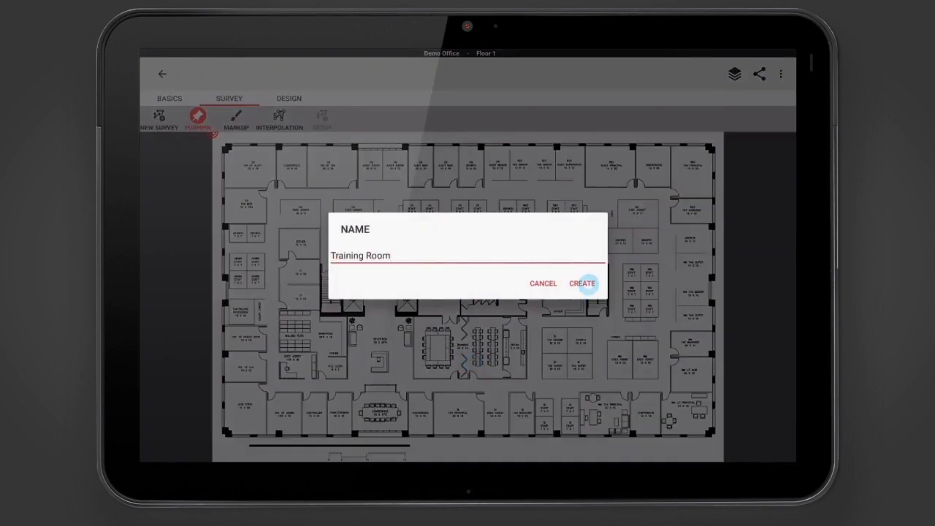
pyautogui.click(582, 283)
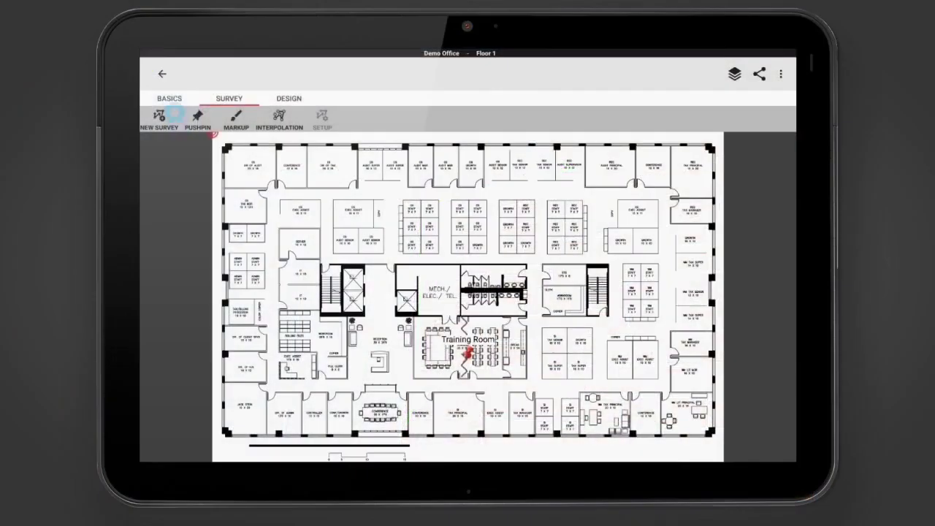
pyautogui.click(175, 97)
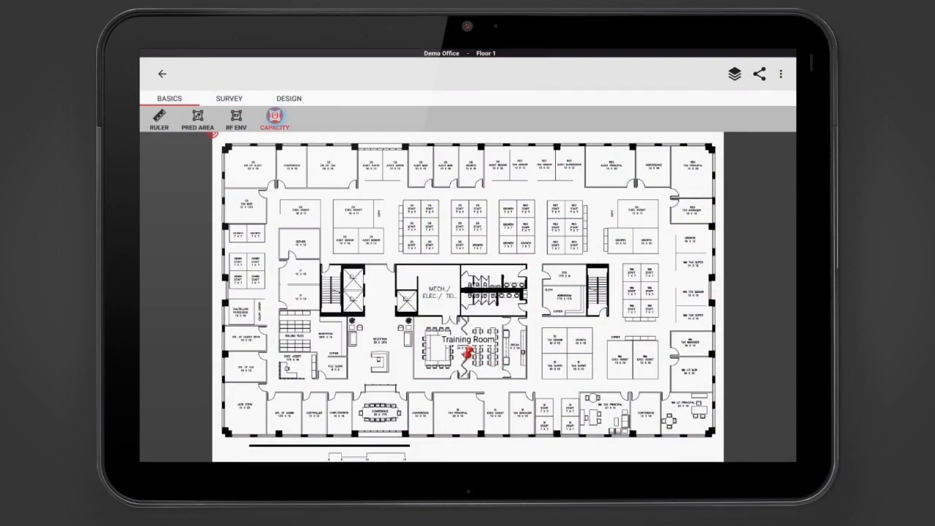
pyautogui.moveTo(279, 130); pyautogui.dragTo(402, 306)
# - Outline the Training Room corners as a zone for 60 clients using the Conference Room profile
pyautogui.click(412, 377)
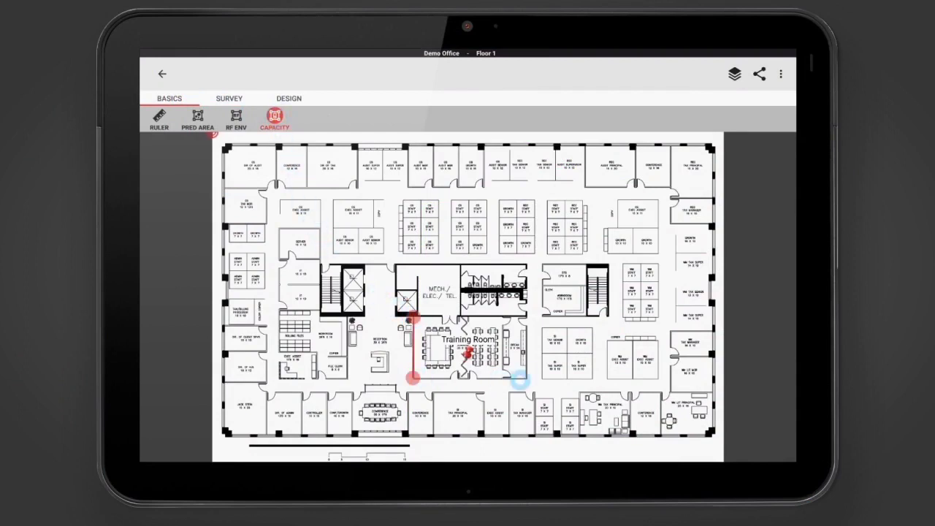
pyautogui.click(526, 377)
pyautogui.click(525, 316)
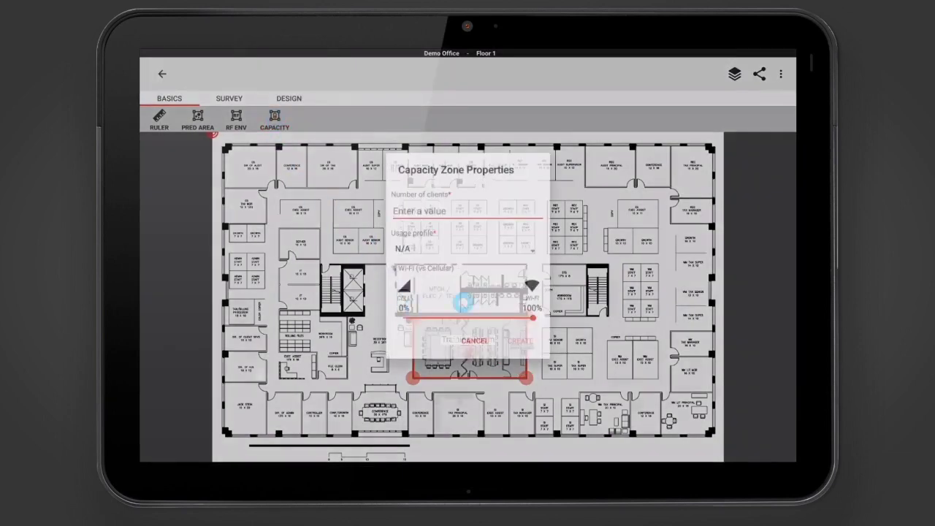
pyautogui.click(418, 198)
pyautogui.write('60')
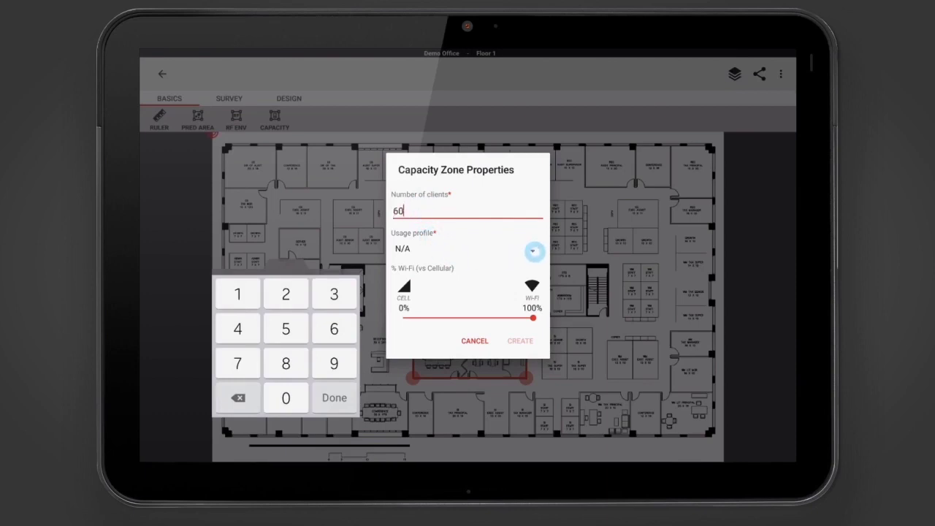
pyautogui.click(532, 251)
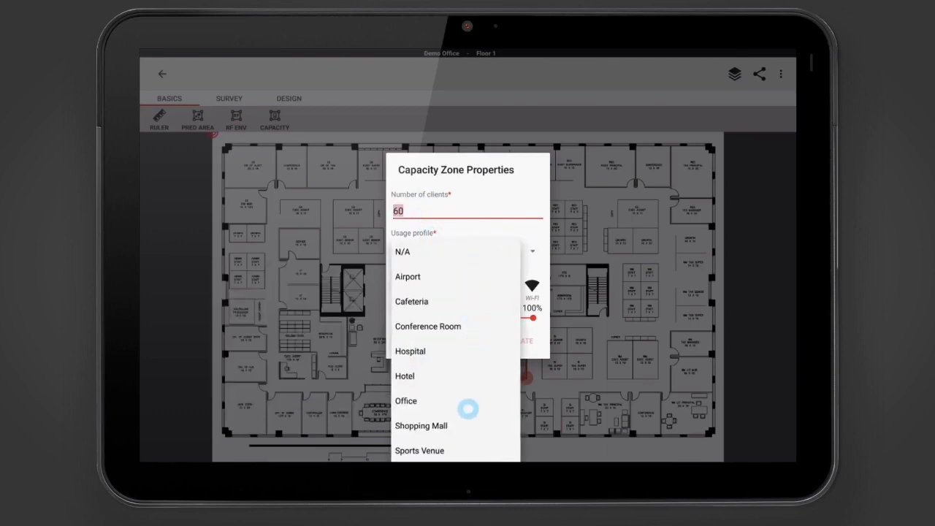
pyautogui.click(480, 326)
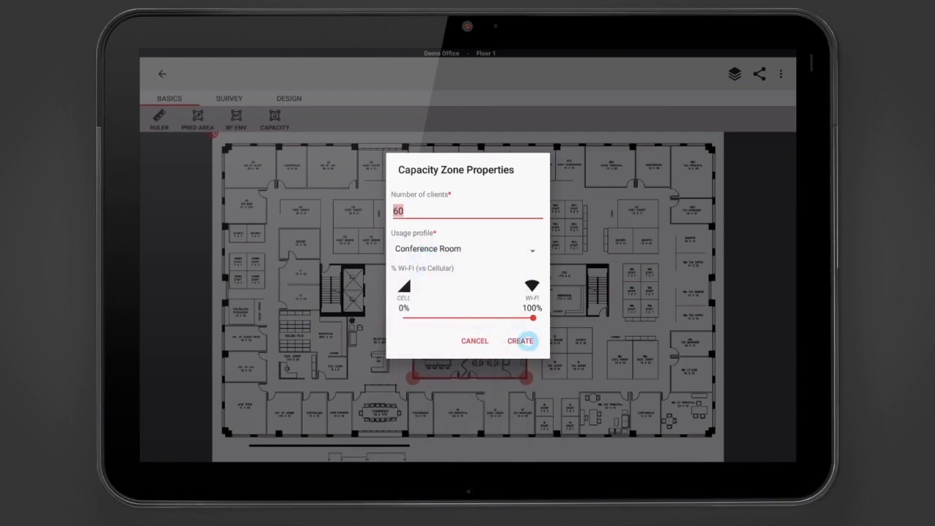
pyautogui.click(522, 340)
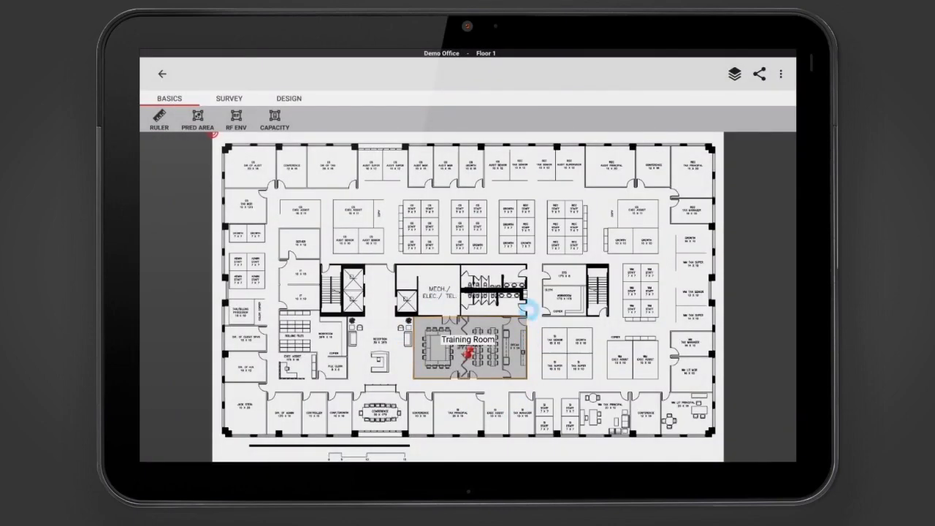
# - Resume Passive Survey 10, add points around the Training Room, and finish to generate the heatmap
pyautogui.click(229, 97)
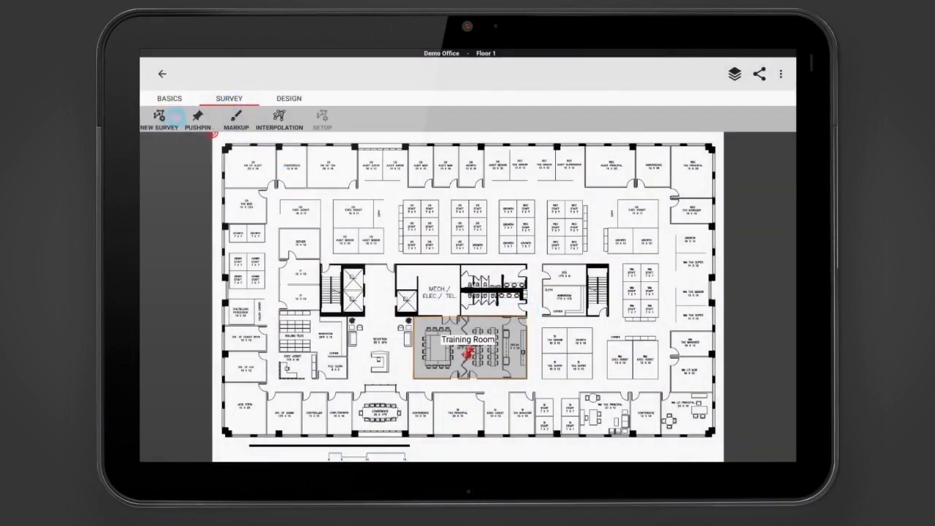
pyautogui.click(159, 116)
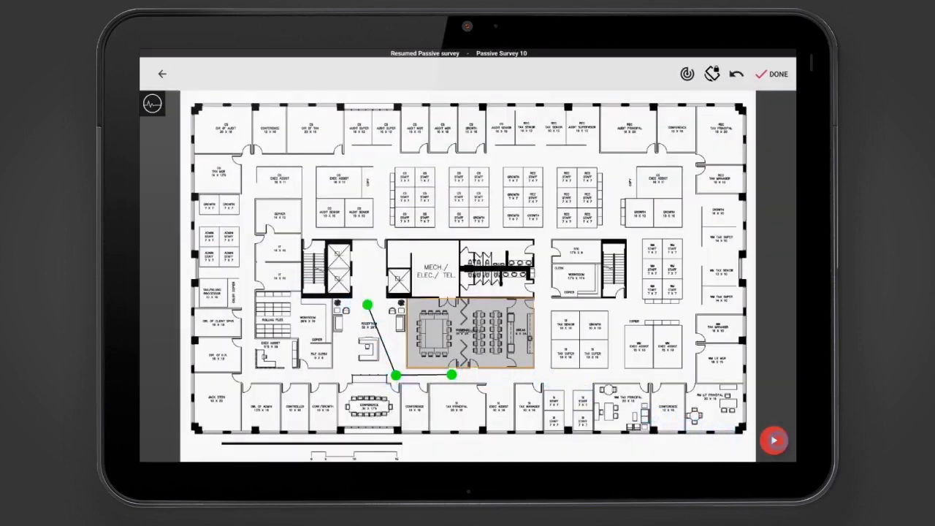
pyautogui.click(773, 440)
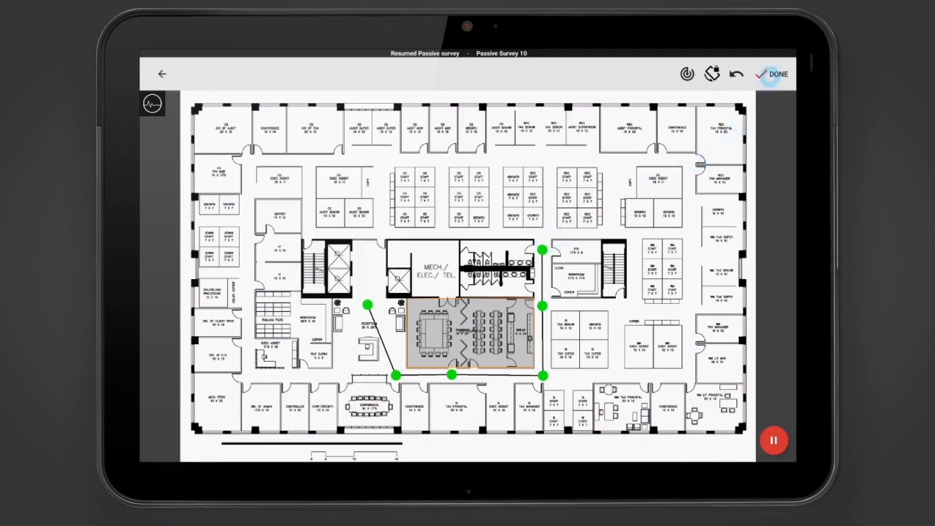
pyautogui.click(771, 76)
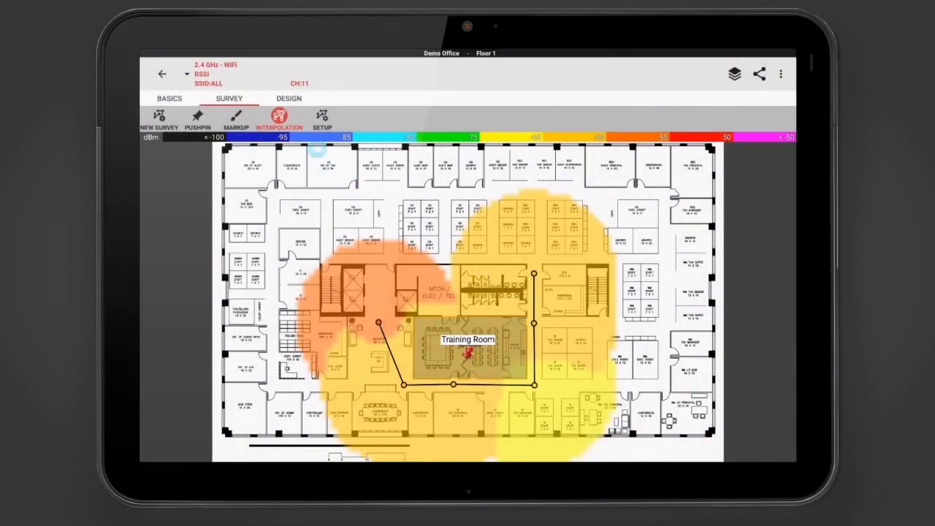
pyautogui.click(279, 115)
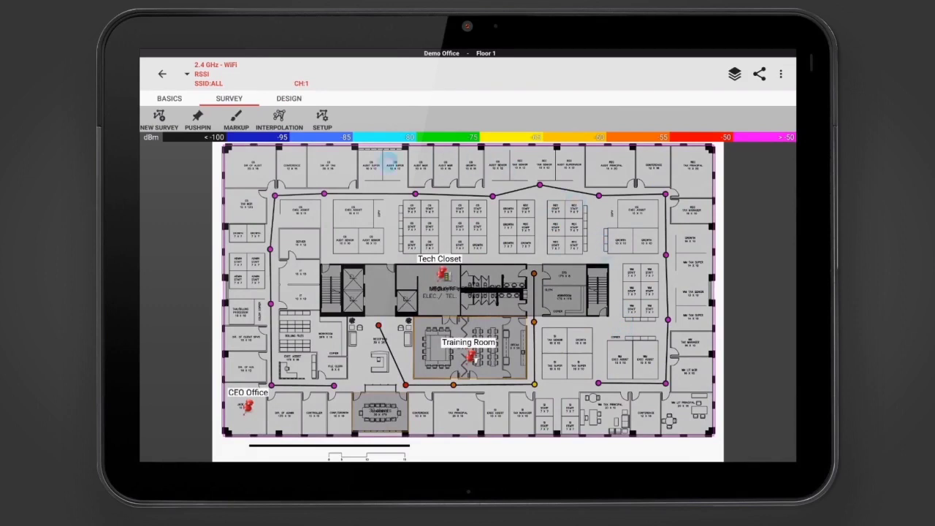
# - Turn the heatmap off and expand the 2.4 GHz RSSI filter panel
pyautogui.click(693, 372)
pyautogui.click(210, 76)
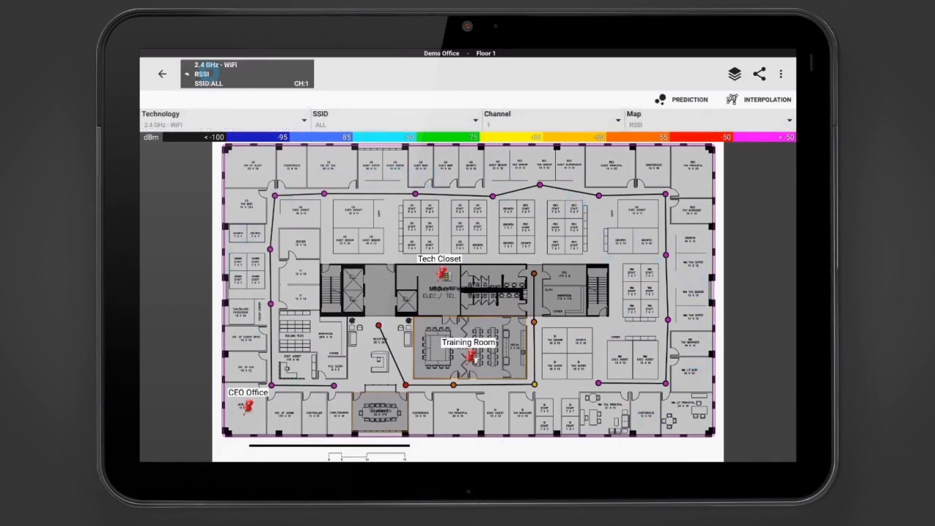
# - Show the interpolated 2.4 GHz WiFi RSSI heatmap for channel 11
pyautogui.click(249, 118)
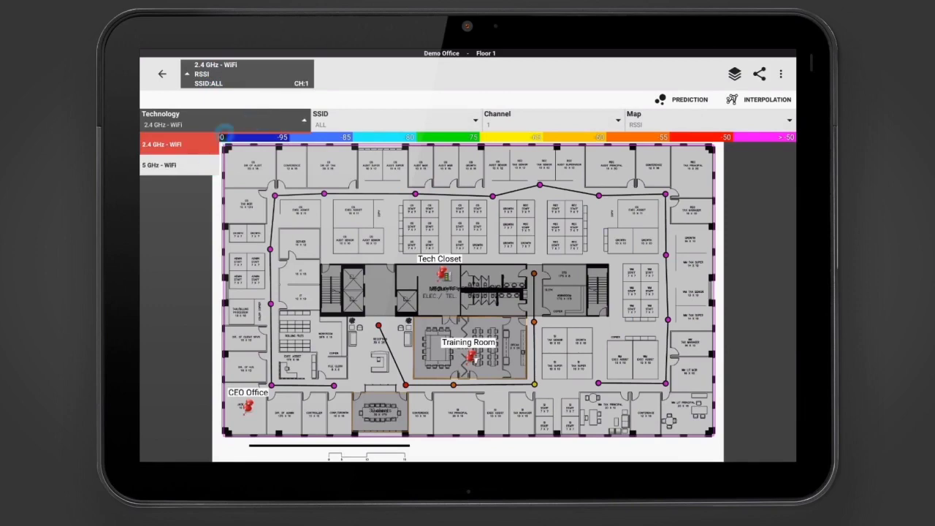
pyautogui.click(250, 119)
pyautogui.click(506, 117)
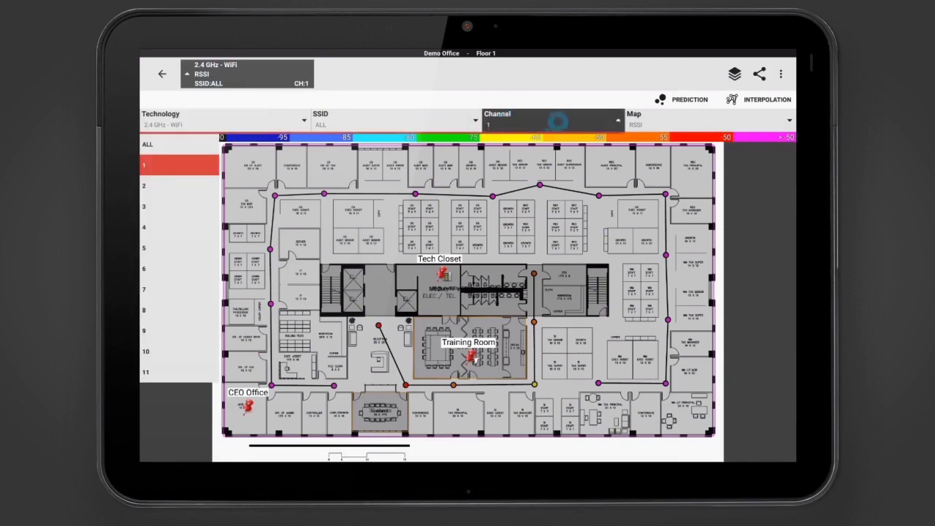
pyautogui.click(745, 99)
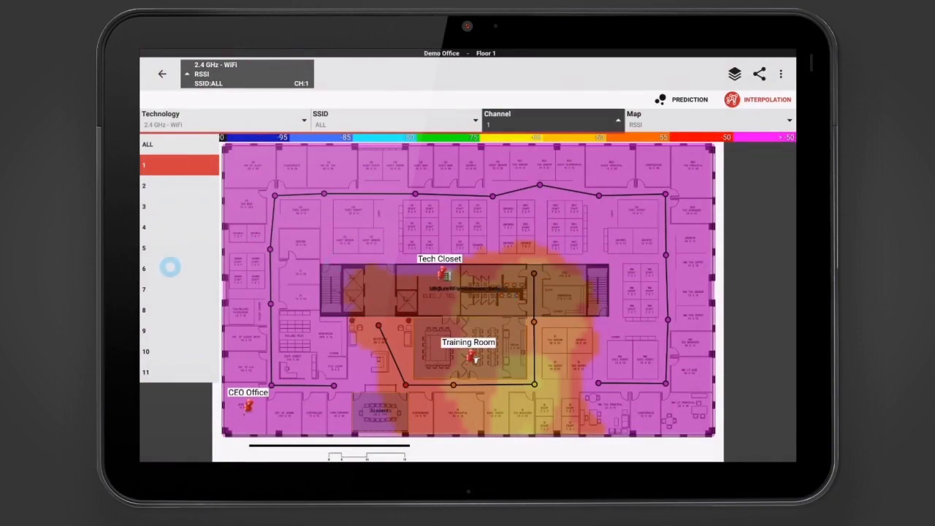
pyautogui.click(182, 373)
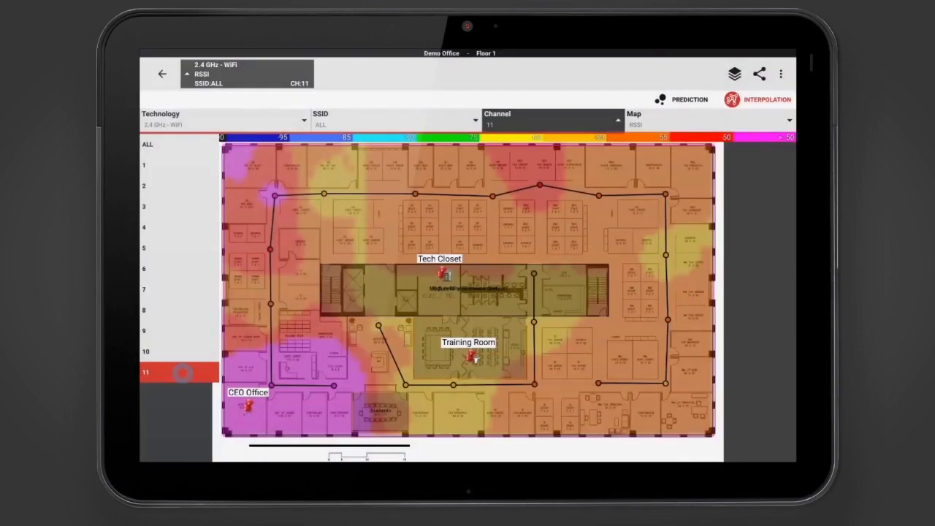
# - Turn off interpolation and return to Demo Office's list of floor plans
pyautogui.click(542, 123)
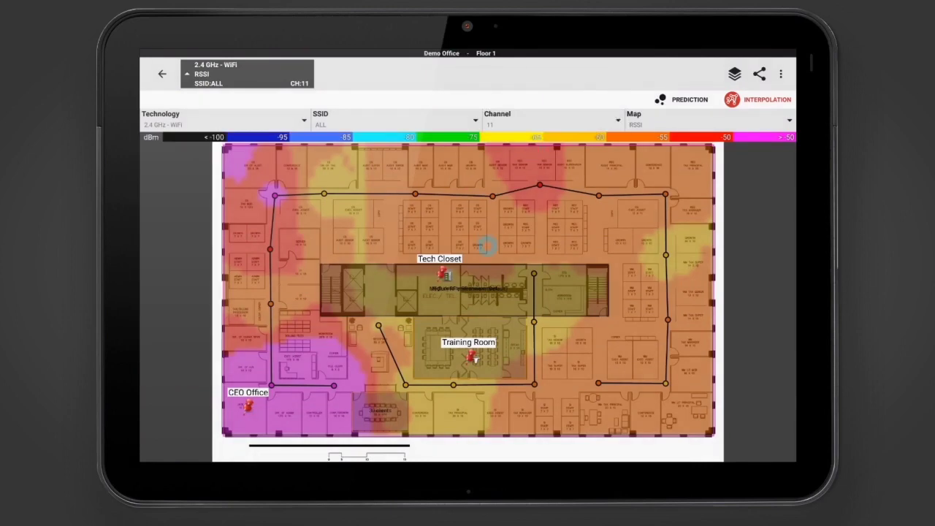
pyautogui.click(731, 99)
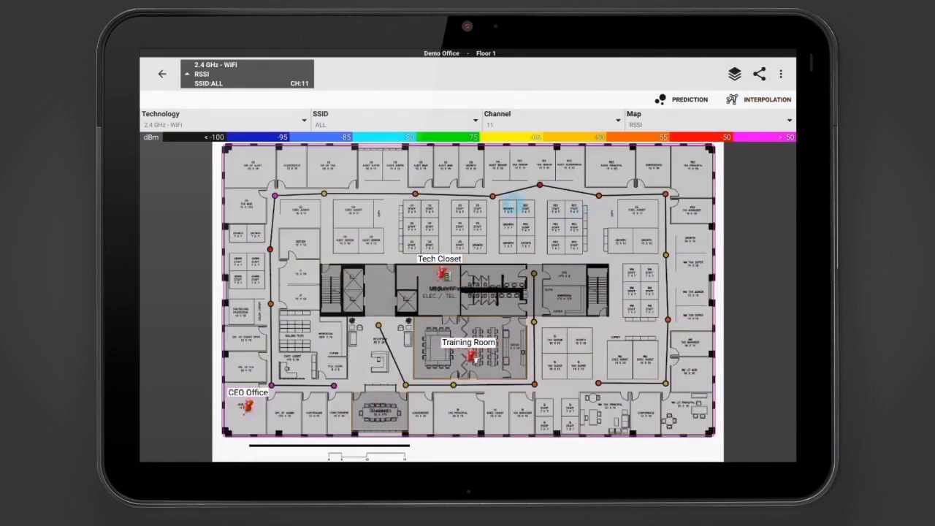
pyautogui.click(161, 73)
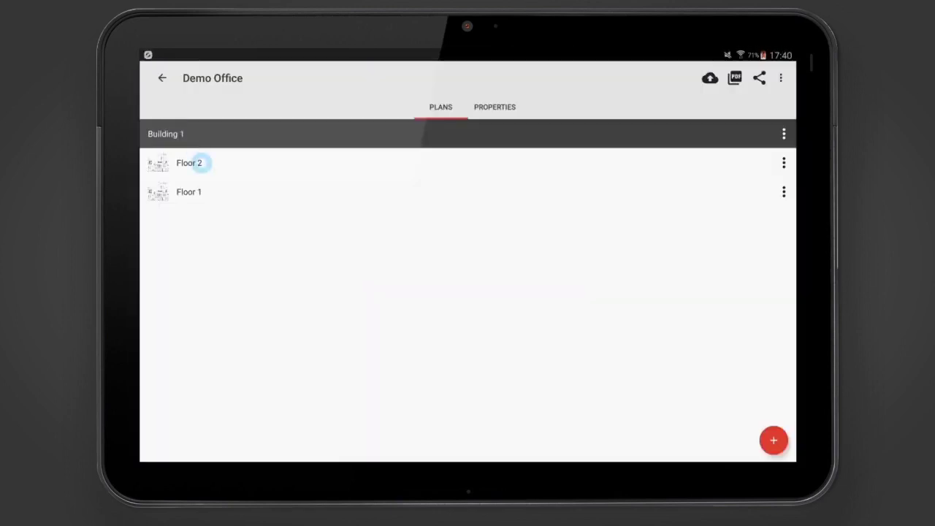
# - Review Demo Office's project and client information in Properties
pyautogui.click(494, 107)
pyautogui.click(469, 199)
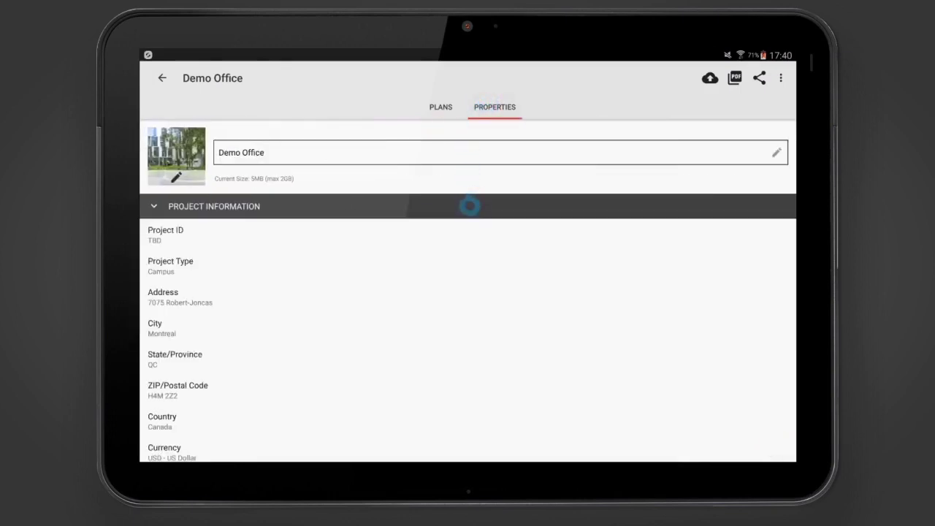
pyautogui.moveTo(480, 343); pyautogui.dragTo(476, 214)
pyautogui.click(438, 348)
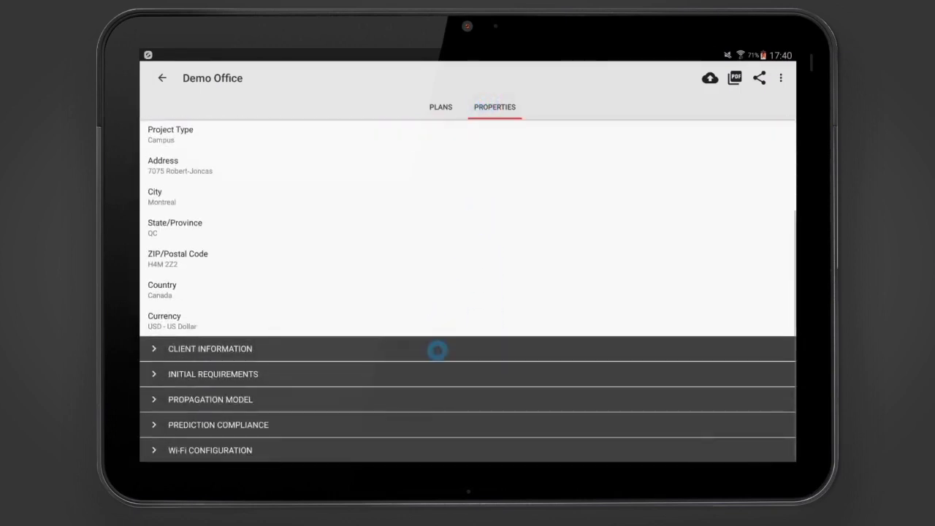
pyautogui.moveTo(457, 329); pyautogui.dragTo(460, 312)
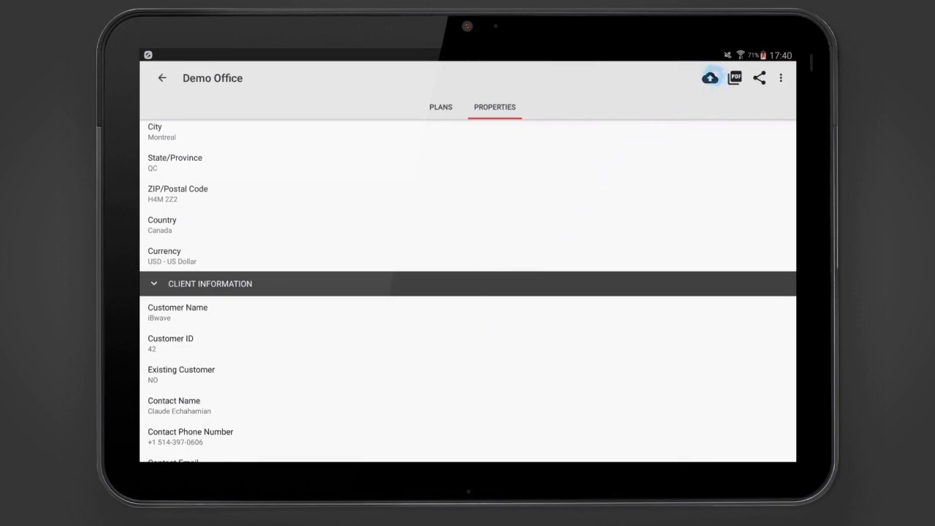
# - Upload Demo Office to the cloud with the comment 'Pre-design survey'
pyautogui.click(710, 78)
pyautogui.write('Pre-design')
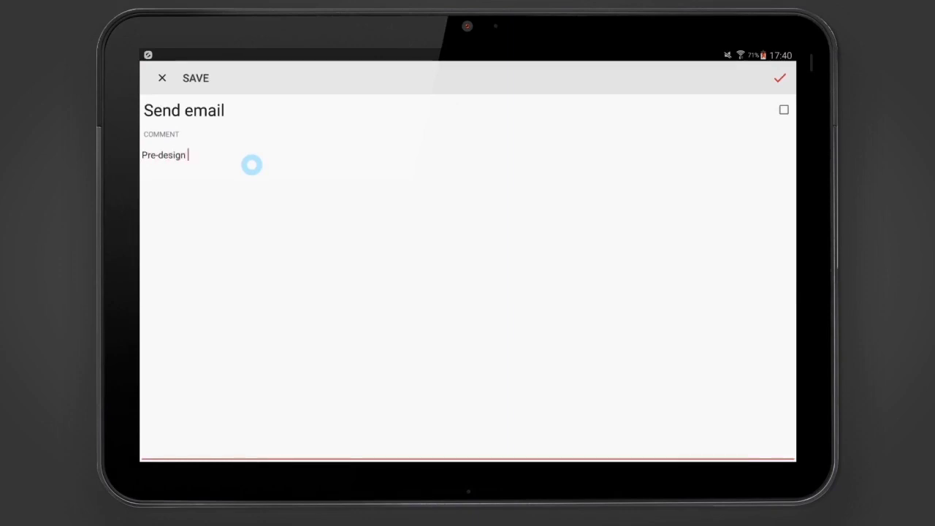
pyautogui.write('survey')
pyautogui.click(779, 79)
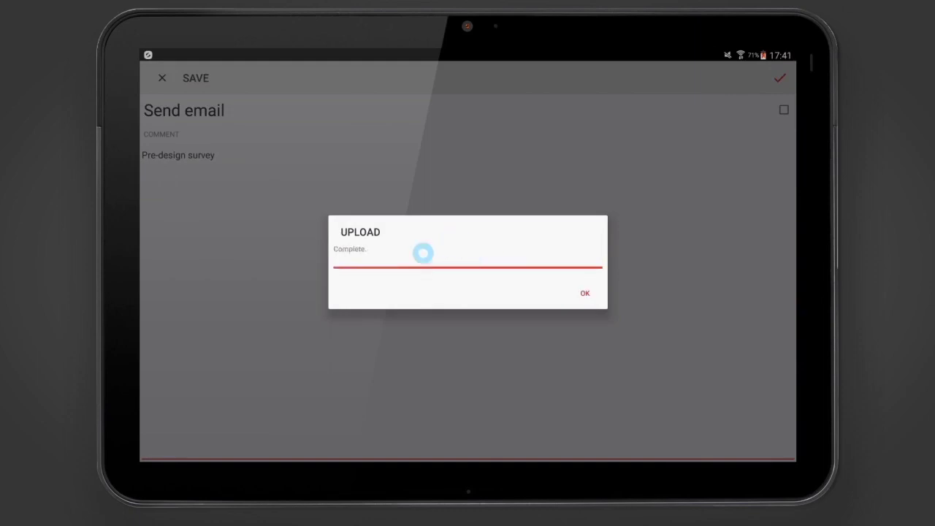
pyautogui.click(585, 293)
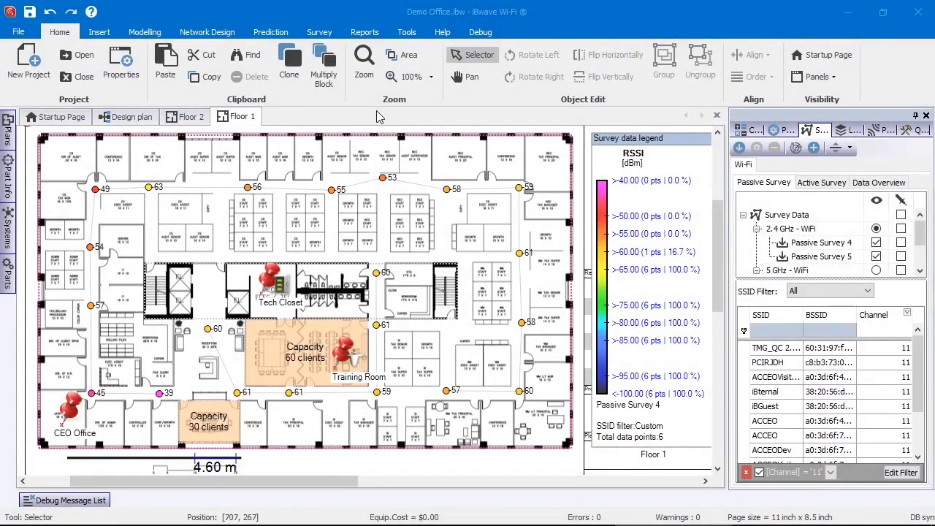
# - On Floor 2, check Net Scan's active download throughput to the test server (about 10 Mbps)
pyautogui.click(189, 119)
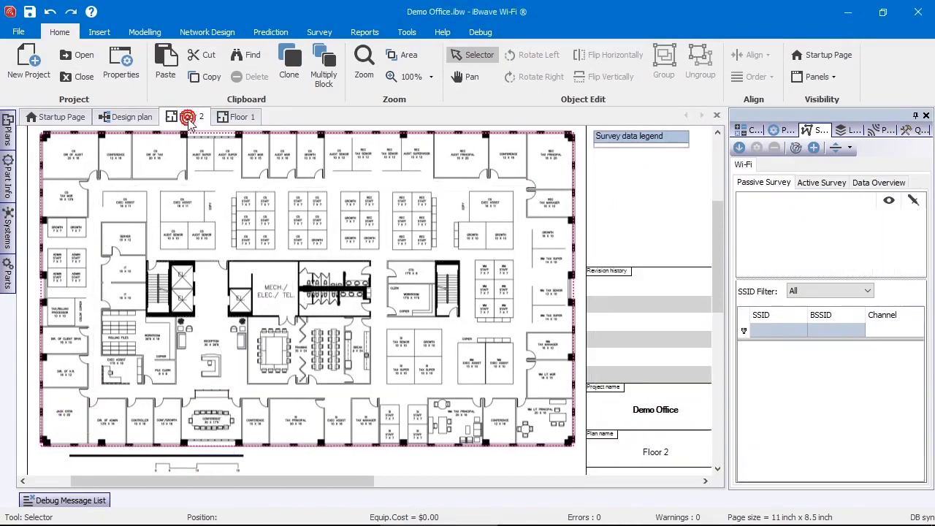
pyautogui.click(796, 149)
pyautogui.moveTo(808, 367); pyautogui.dragTo(813, 291)
pyautogui.click(260, 61)
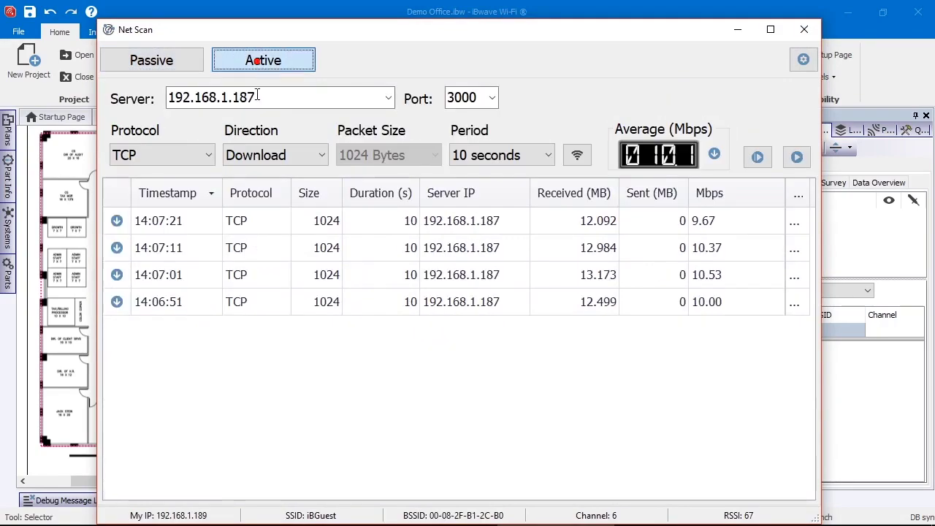
pyautogui.click(804, 29)
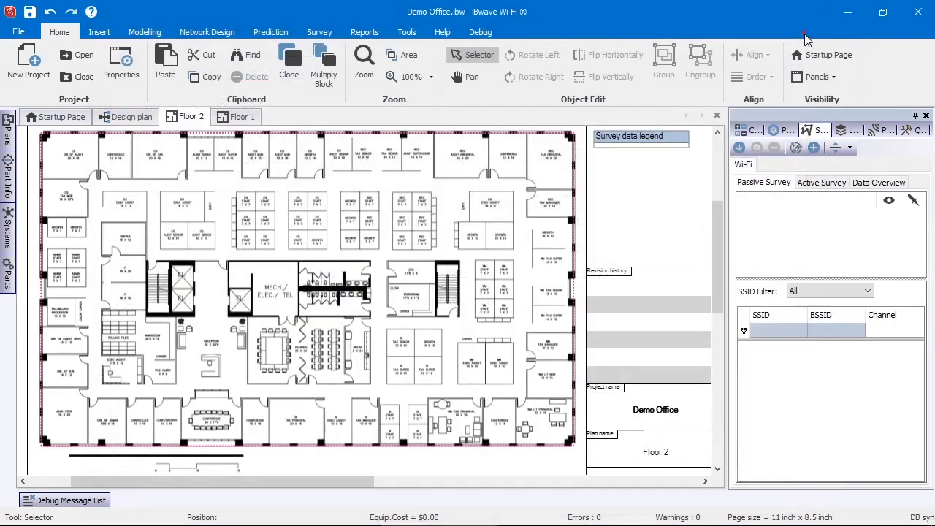
pyautogui.click(813, 148)
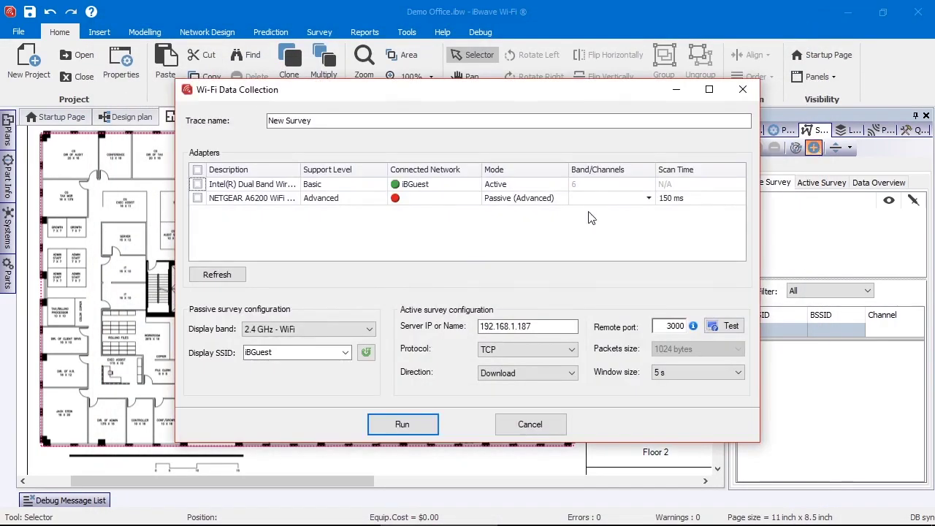
# - Run the PC Survey trace on both adapters, the second scanning 5 GHz UNII-1 and UNII-2
pyautogui.moveTo(334, 126); pyautogui.dragTo(195, 125)
pyautogui.write('PC')
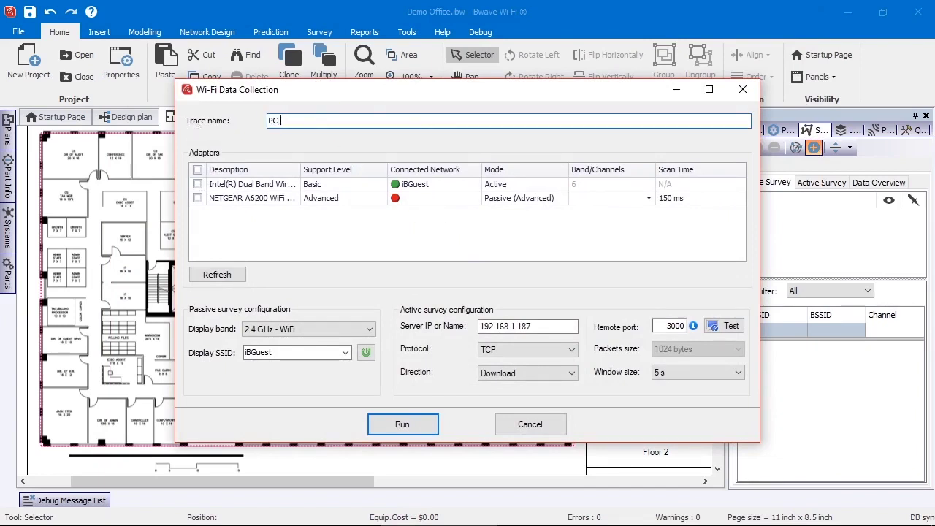
pyautogui.click(198, 170)
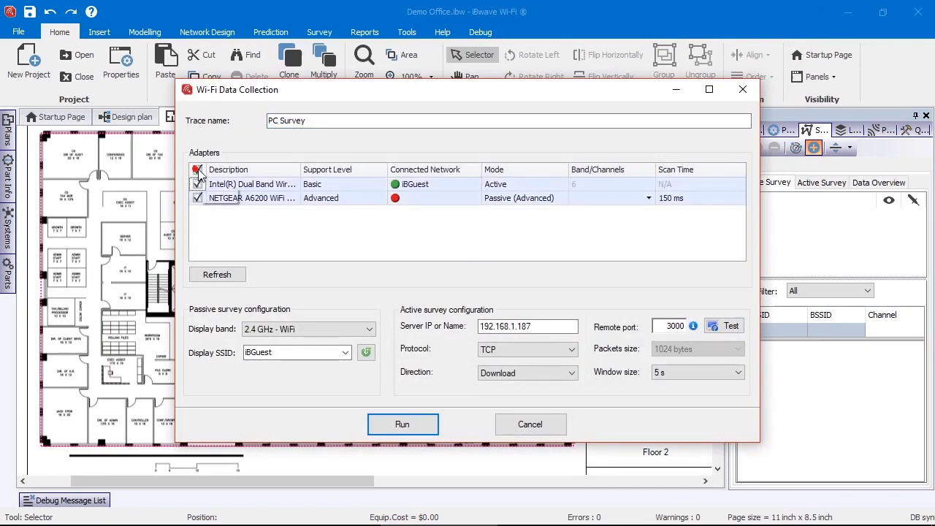
pyautogui.click(648, 198)
pyautogui.click(576, 211)
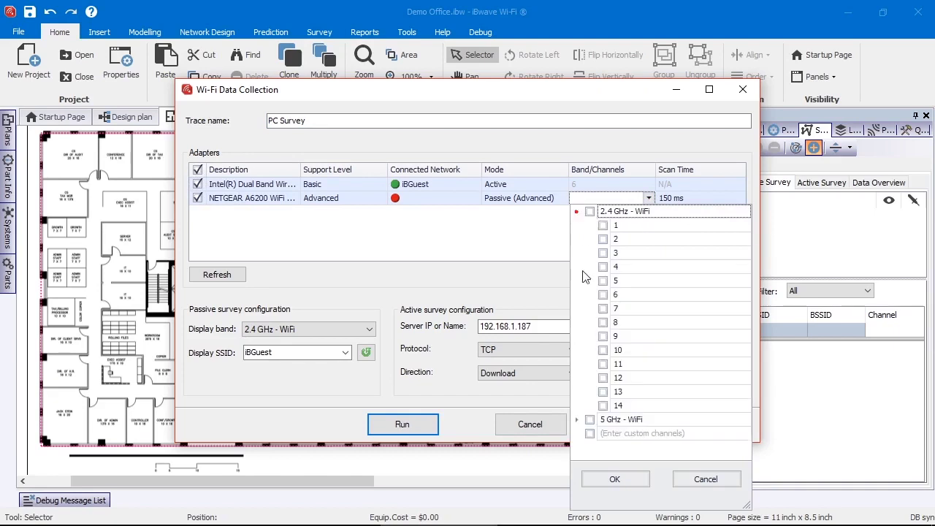
pyautogui.click(576, 419)
pyautogui.scroll(-1, 748, 362)
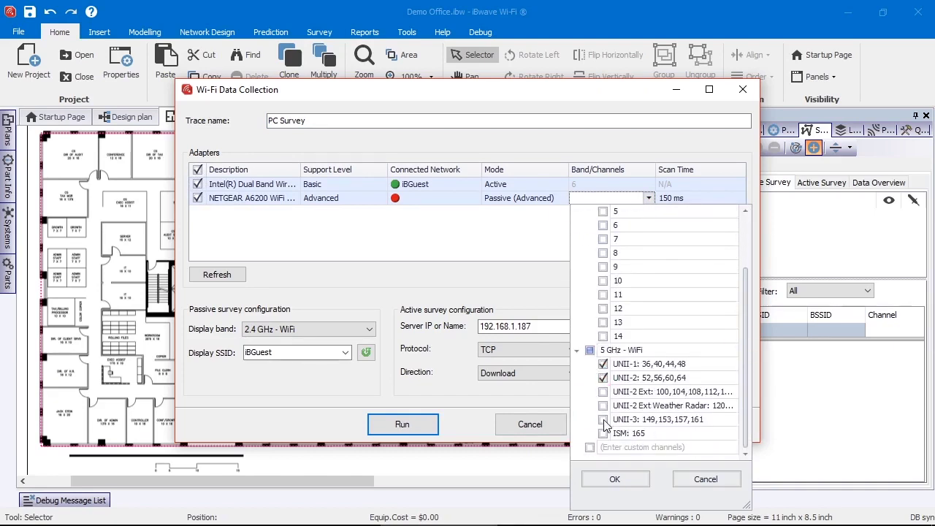
pyautogui.click(622, 479)
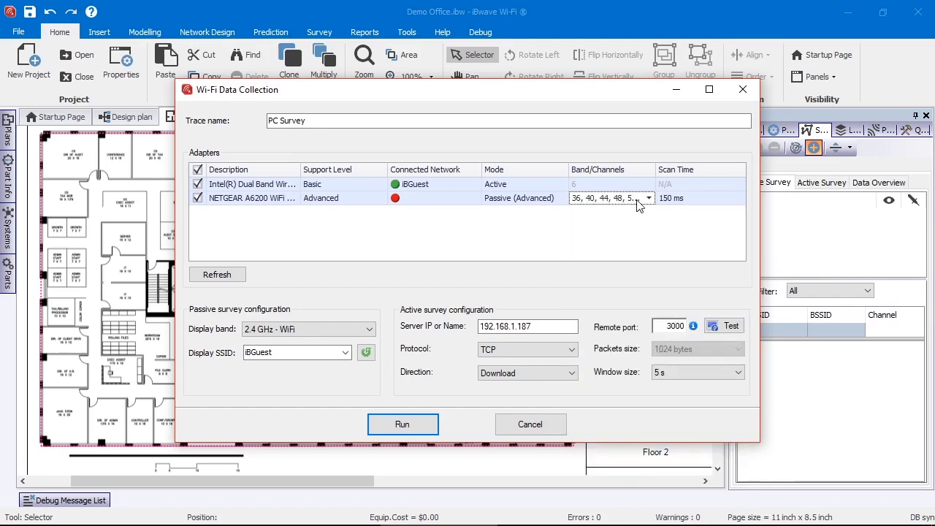
pyautogui.click(543, 326)
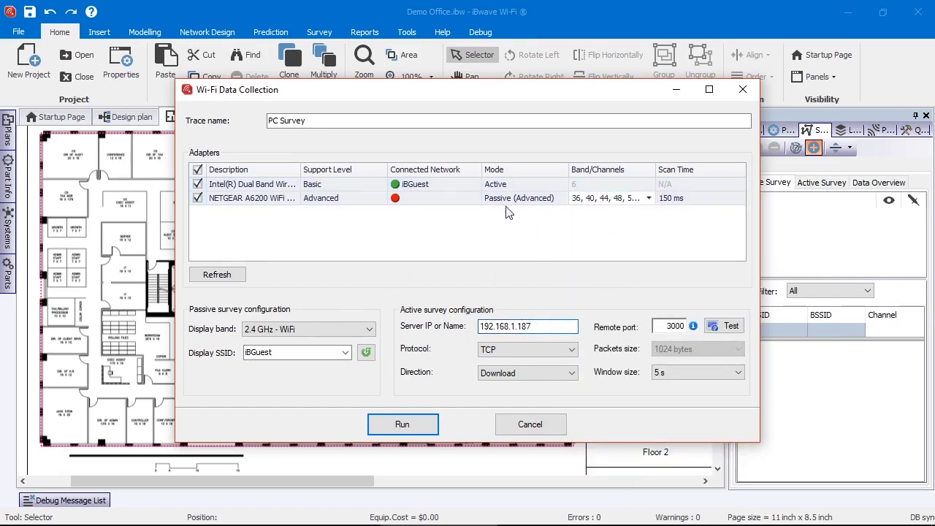
pyautogui.click(420, 420)
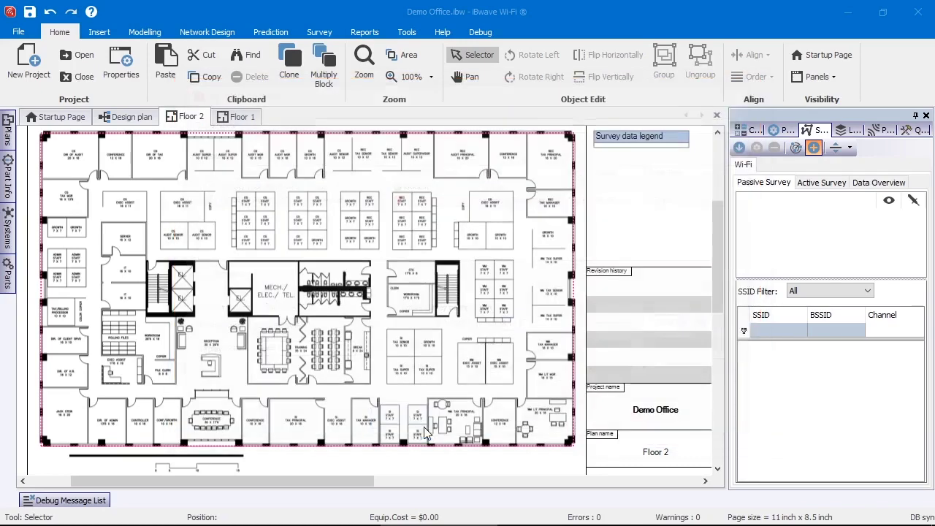
# - Walk a PC Survey route across Floor 2 from reception, marking points, and finish it with Done
pyautogui.click(210, 327)
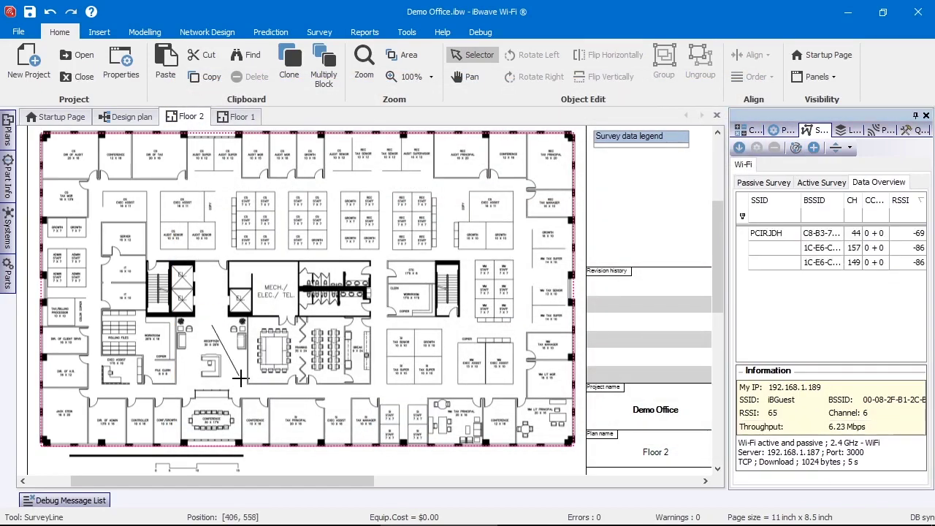
pyautogui.click(238, 391)
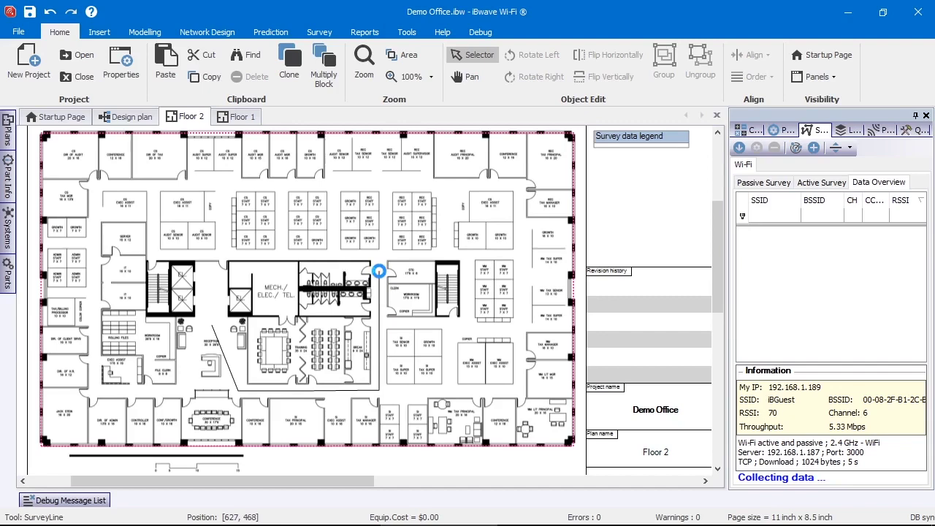
pyautogui.rightClick(378, 271)
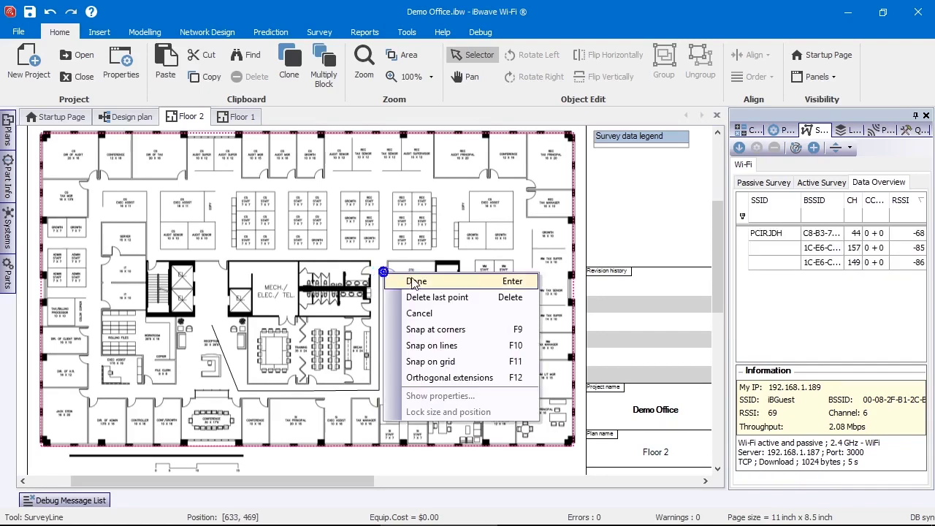
pyautogui.click(398, 276)
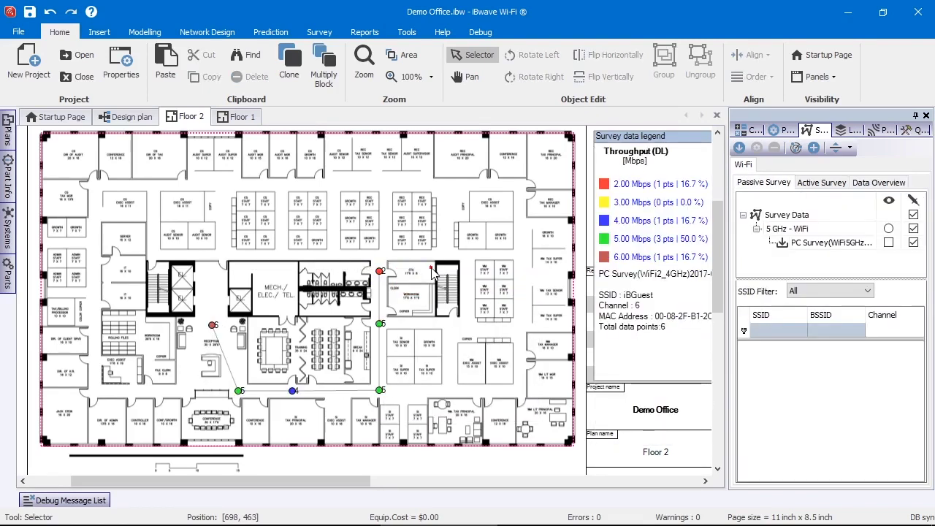
# - Show the PC Survey 5 GHz signal strength, then the Active Survey 2.4 GHz downlink throughput
pyautogui.click(889, 243)
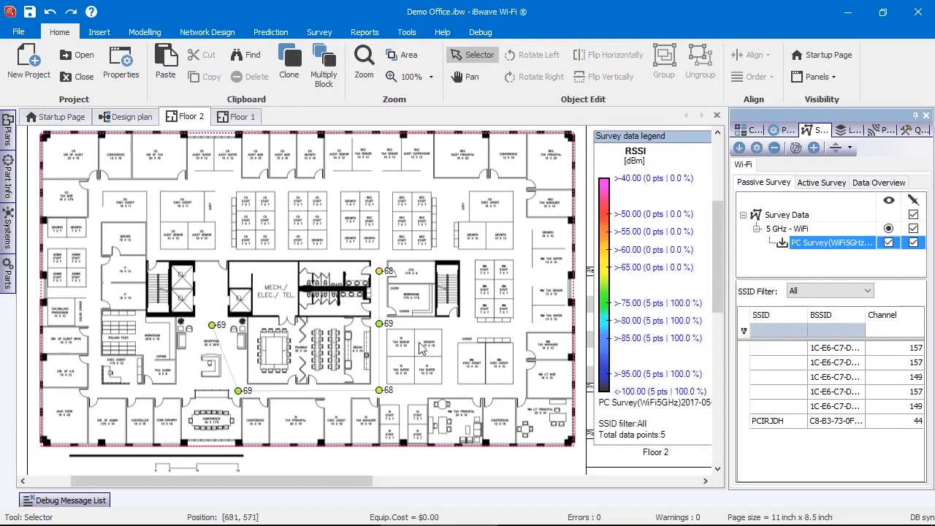
pyautogui.click(818, 183)
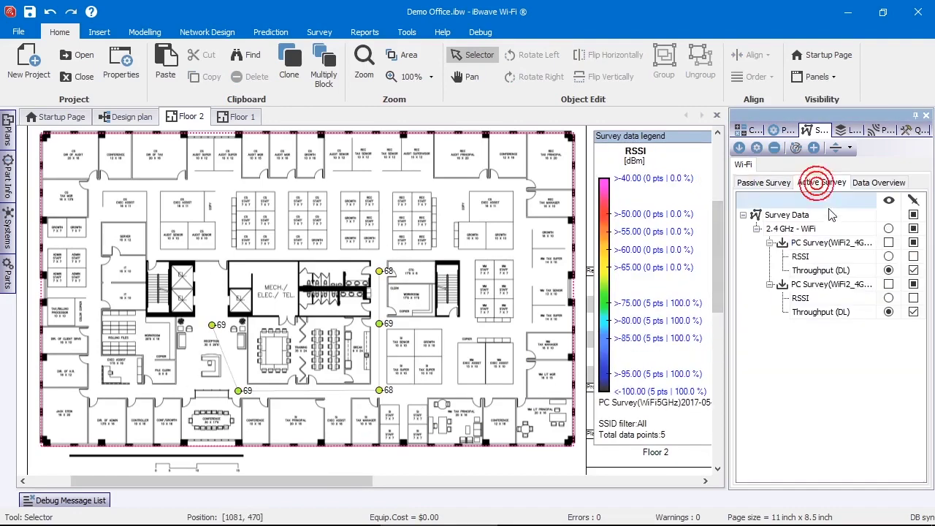
pyautogui.click(889, 229)
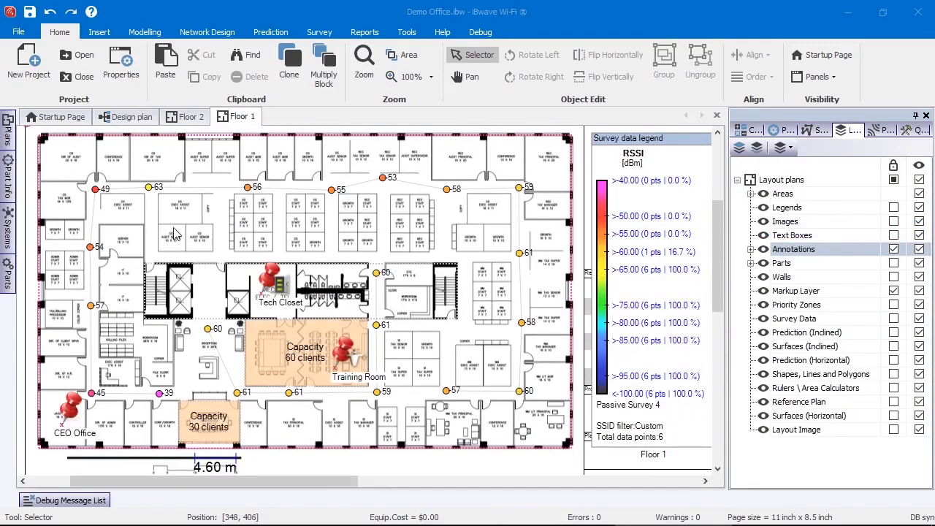
# - Start a CAD wall import and load Sample Office.dwg into the Wall Importer
pyautogui.click(150, 34)
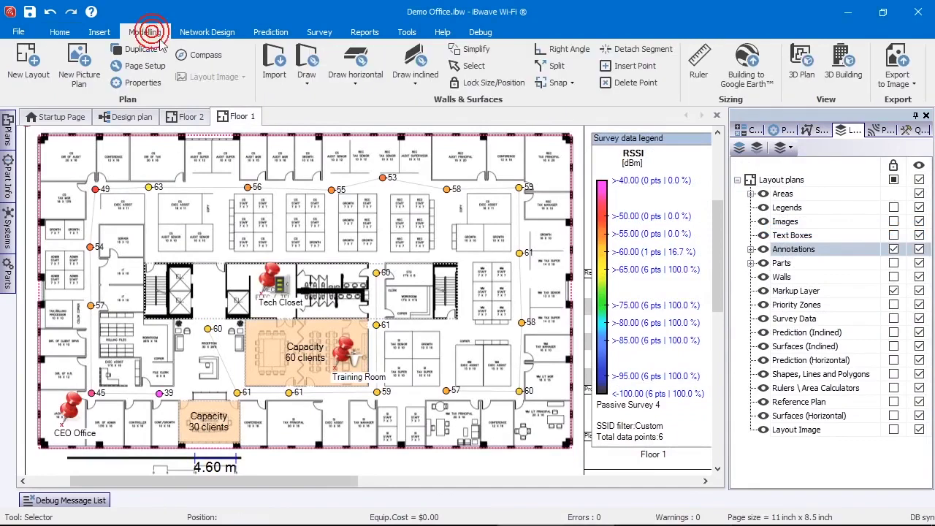
pyautogui.click(275, 73)
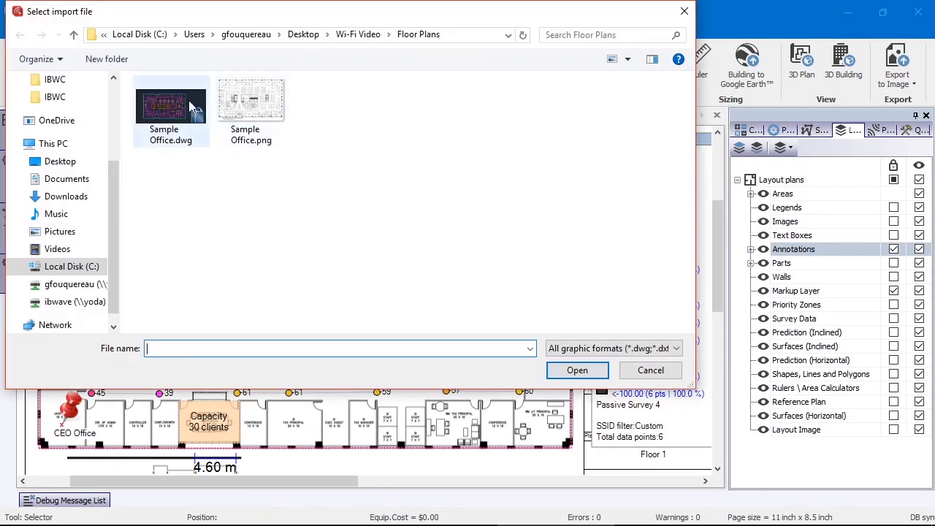
pyautogui.click(188, 103)
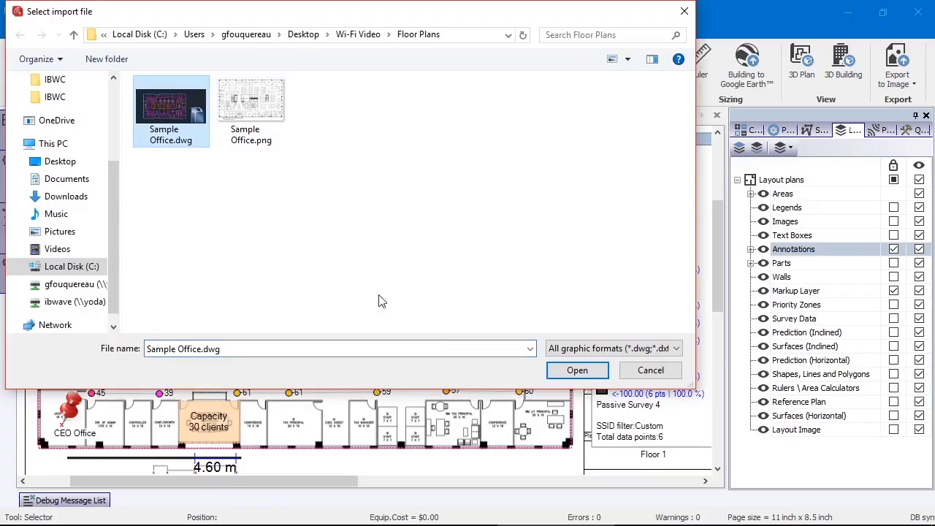
pyautogui.click(574, 370)
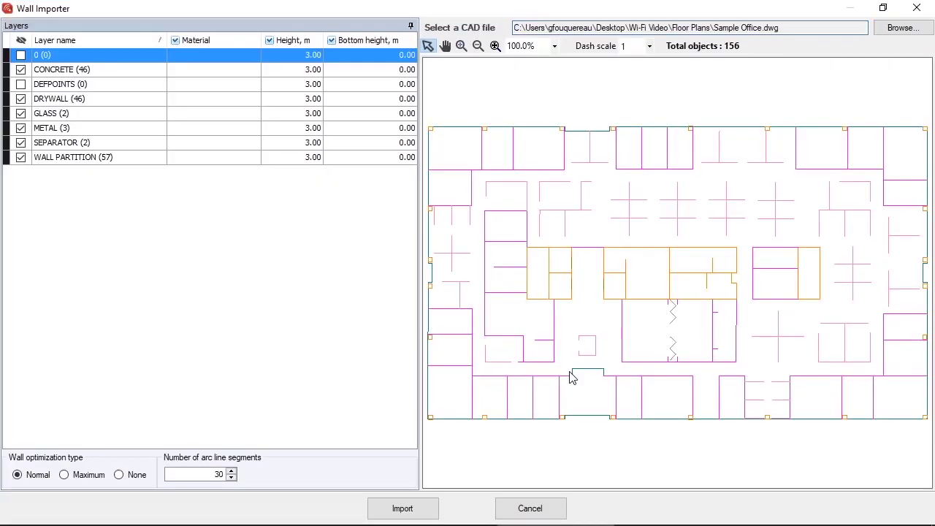
# - Assign Concrete [Heavy], Drywall and Glass Window to the CONCRETE, DRYWALL and GLASS layers
pyautogui.click(235, 71)
pyautogui.click(242, 267)
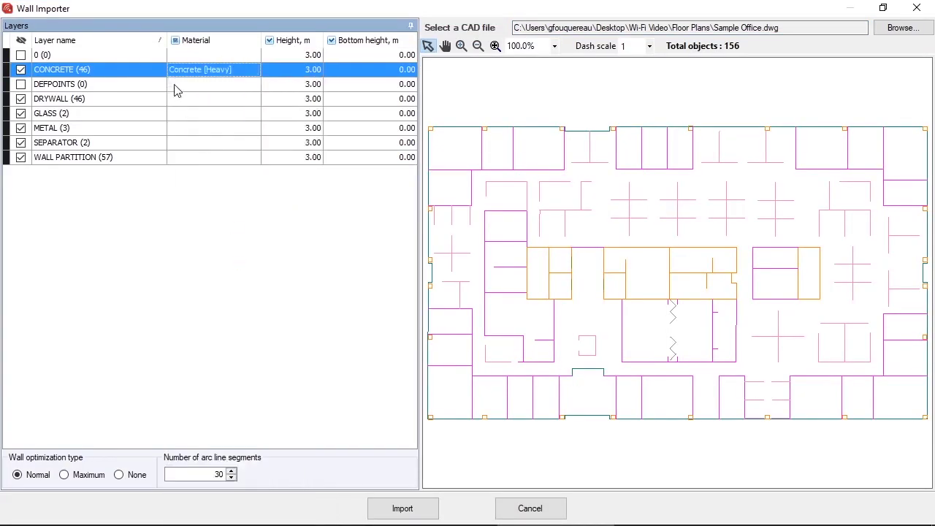
pyautogui.click(209, 99)
pyautogui.click(198, 363)
pyautogui.click(223, 115)
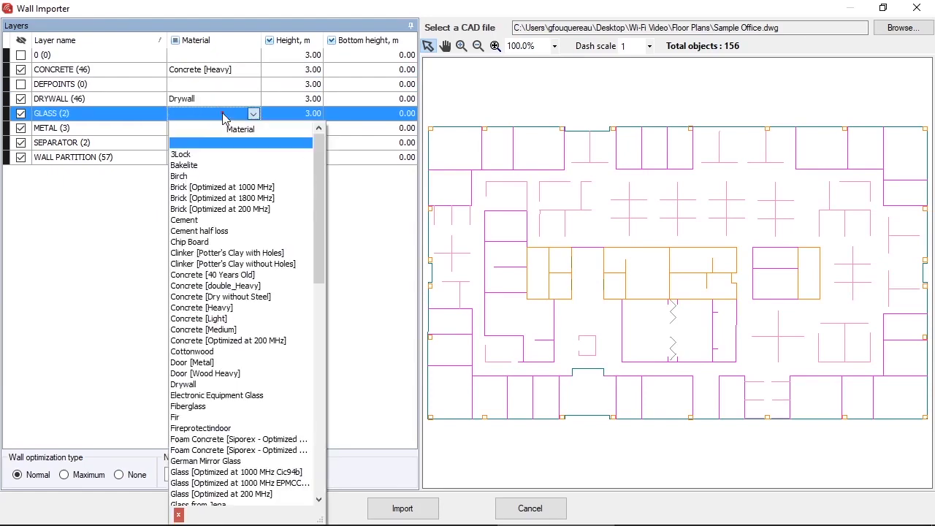
pyautogui.scroll(-2, 233, 427)
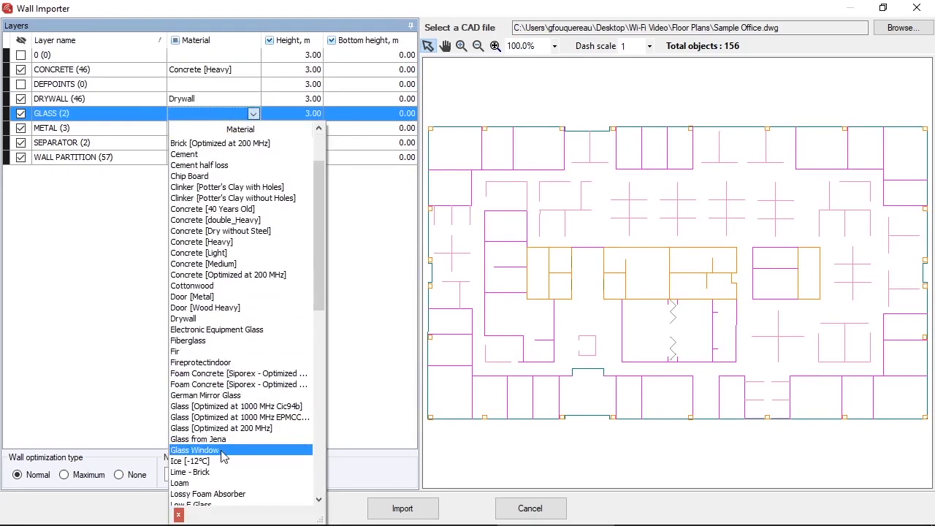
pyautogui.click(223, 450)
# - Assign Metal to the METAL layer and plasterboard to the SEPARATOR layer
pyautogui.click(212, 129)
pyautogui.moveTo(320, 192); pyautogui.dragTo(320, 293)
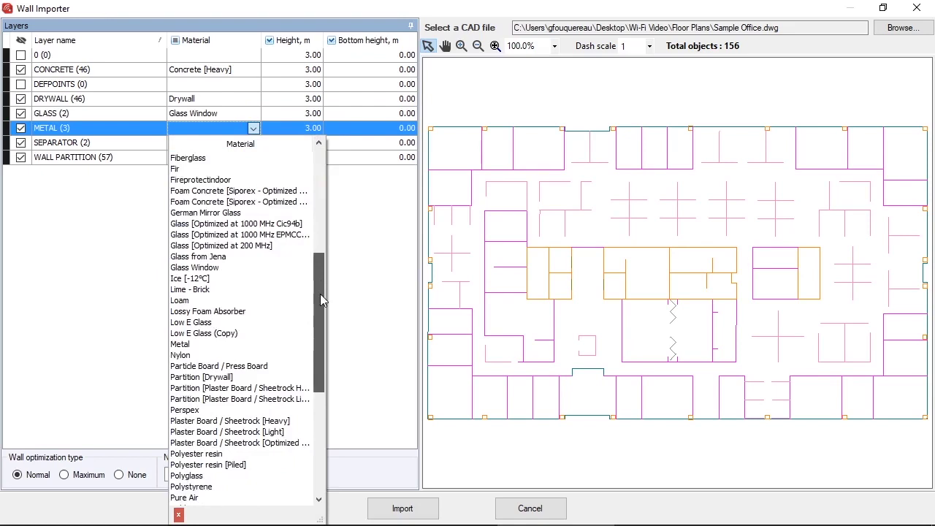
pyautogui.click(211, 333)
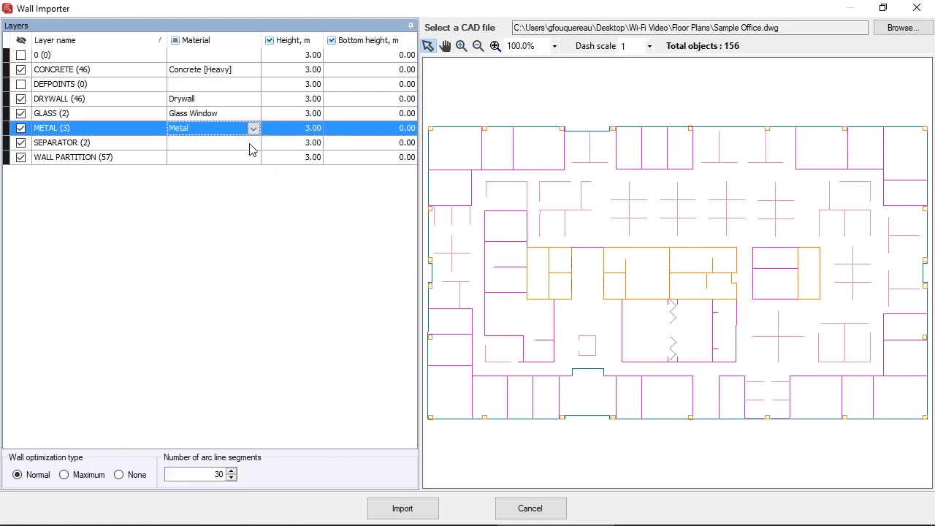
pyautogui.click(251, 143)
pyautogui.moveTo(315, 176); pyautogui.dragTo(312, 217)
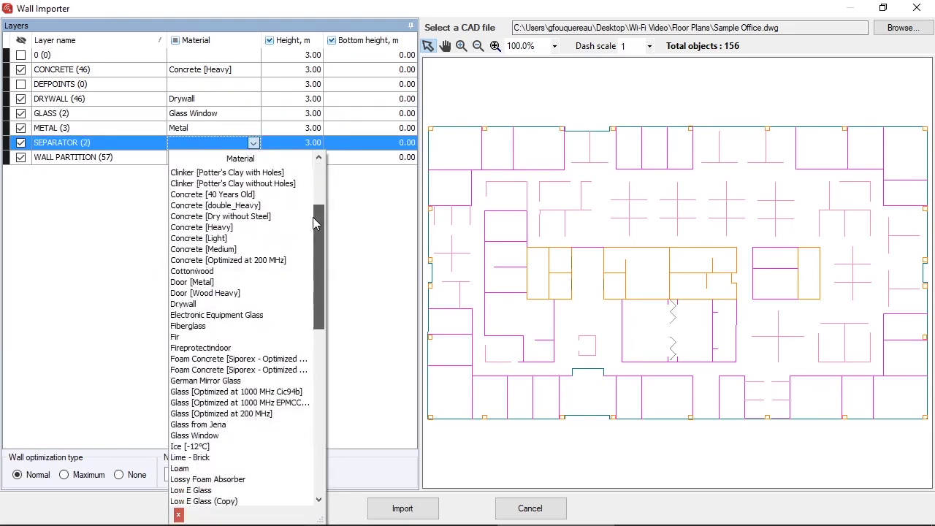
pyautogui.moveTo(312, 217); pyautogui.dragTo(310, 303)
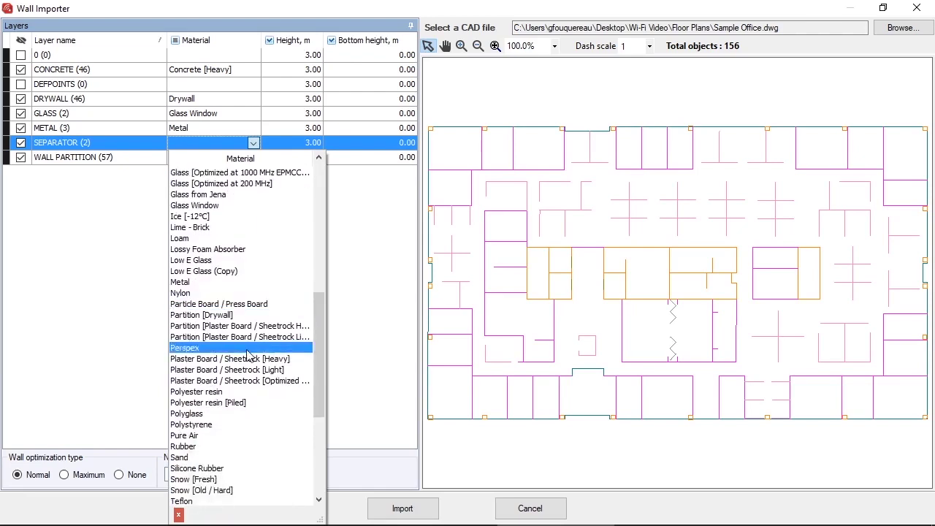
pyautogui.click(249, 370)
# - Make WALL PARTITION Partition [Drywall] with height 1, then import the walls onto Floor 1
pyautogui.click(20, 159)
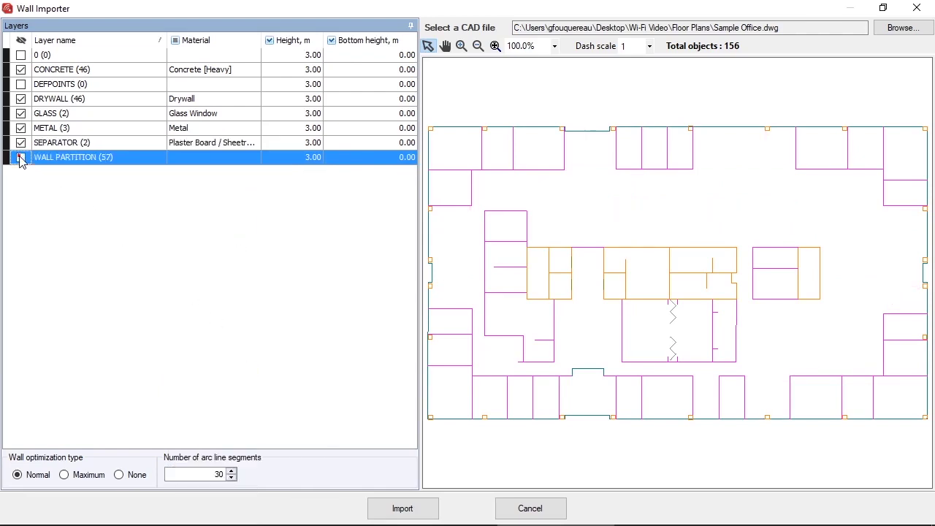
pyautogui.click(204, 159)
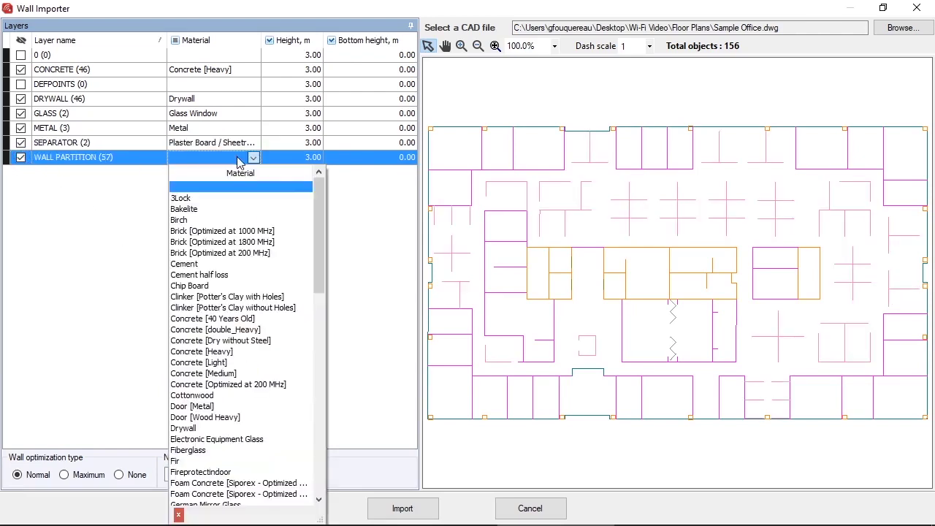
pyautogui.moveTo(319, 201); pyautogui.dragTo(318, 307)
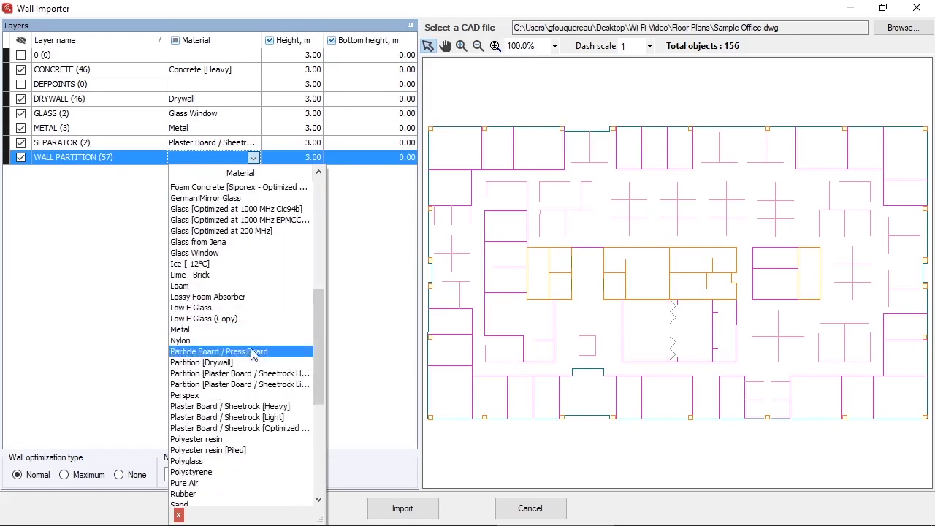
pyautogui.click(223, 362)
pyautogui.click(314, 157)
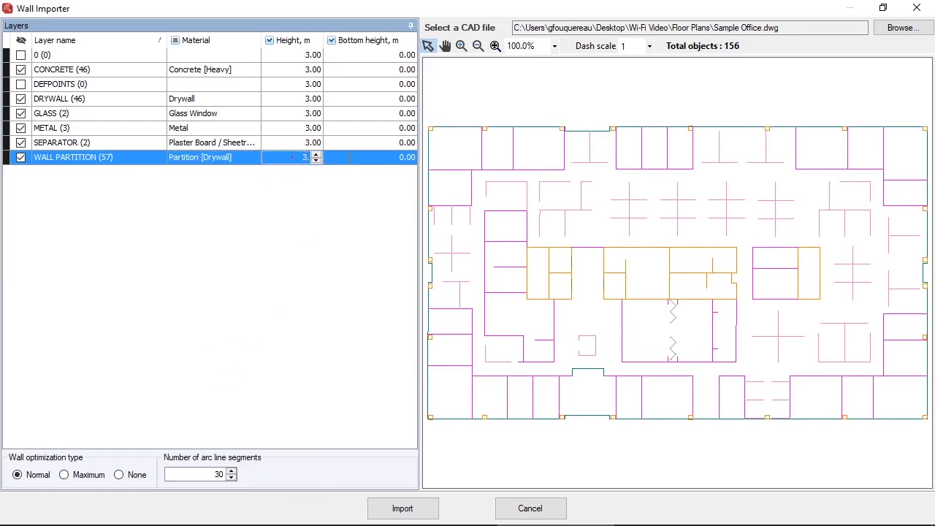
pyautogui.write('1.50')
pyautogui.click(413, 508)
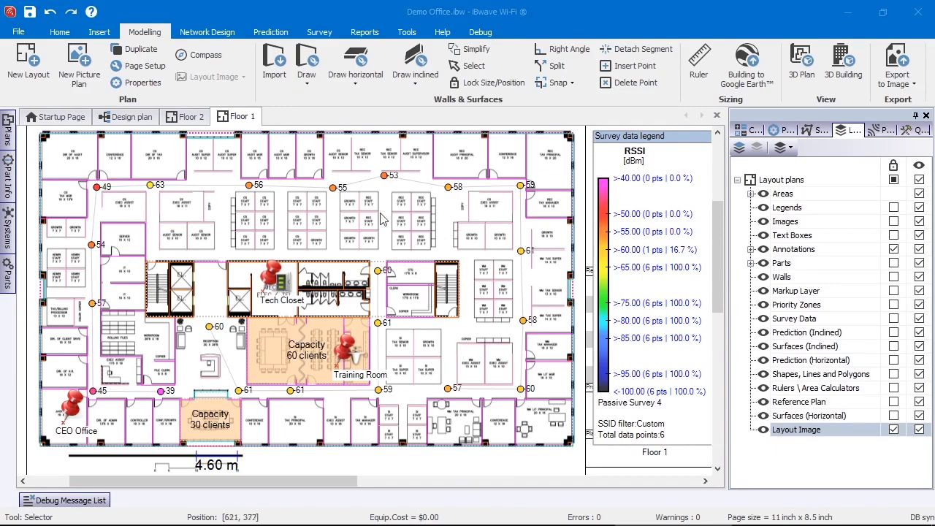
pyautogui.doubleClick(417, 291)
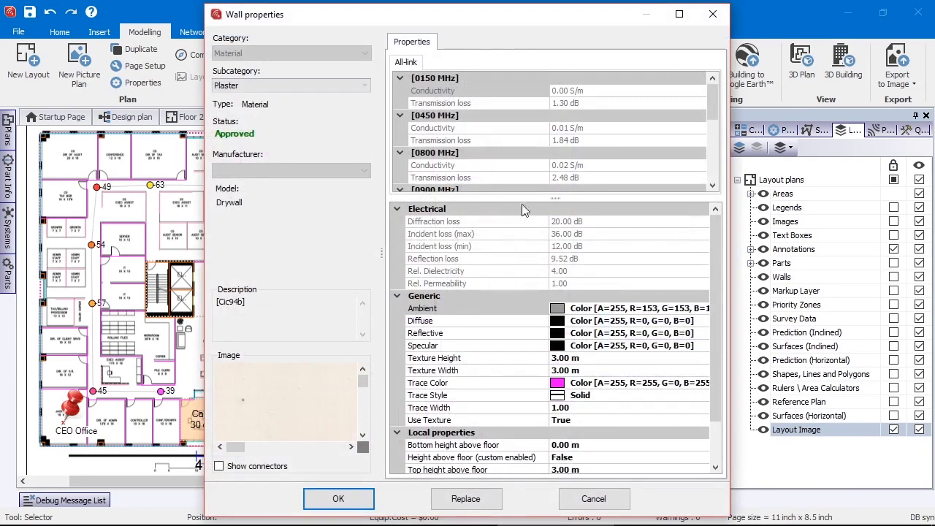
pyautogui.moveTo(712, 103); pyautogui.dragTo(712, 174)
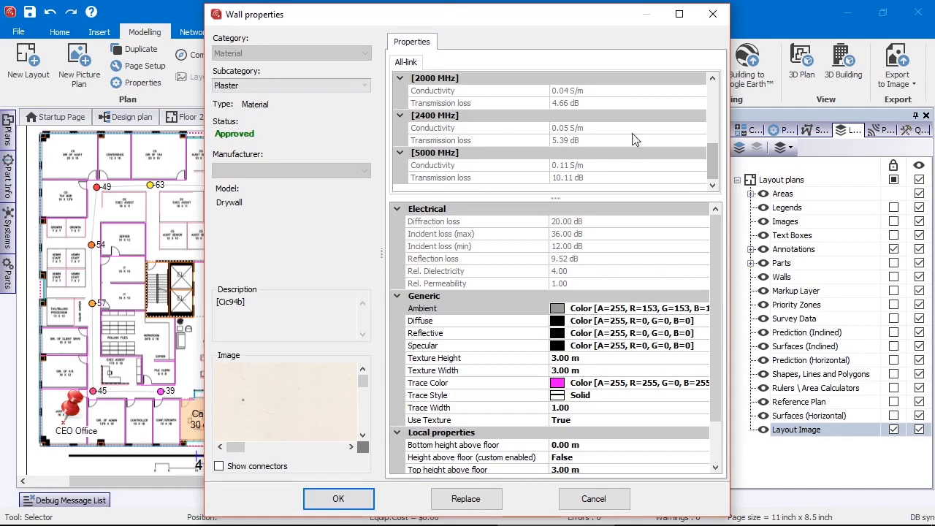
pyautogui.click(338, 498)
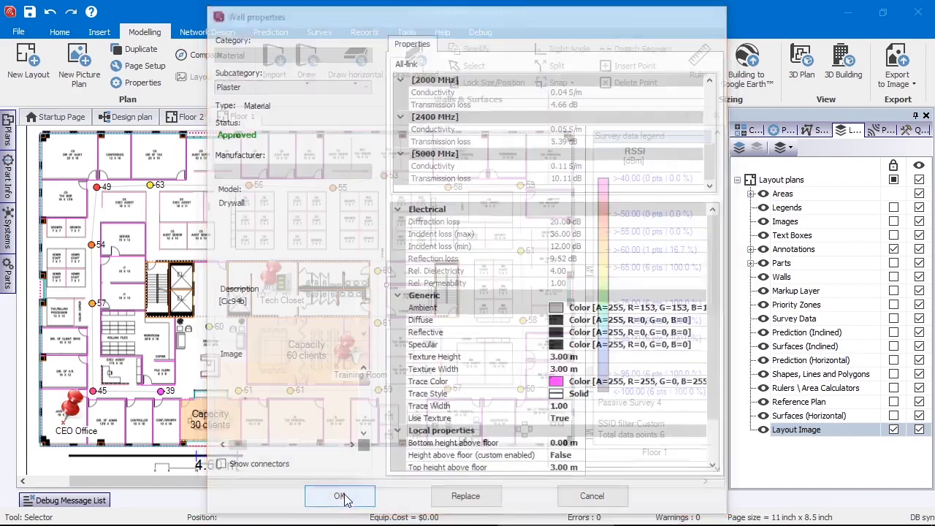
# - View Floor 1 in 3D from above, then tilt and zoom into a perspective view of the office
pyautogui.click(798, 72)
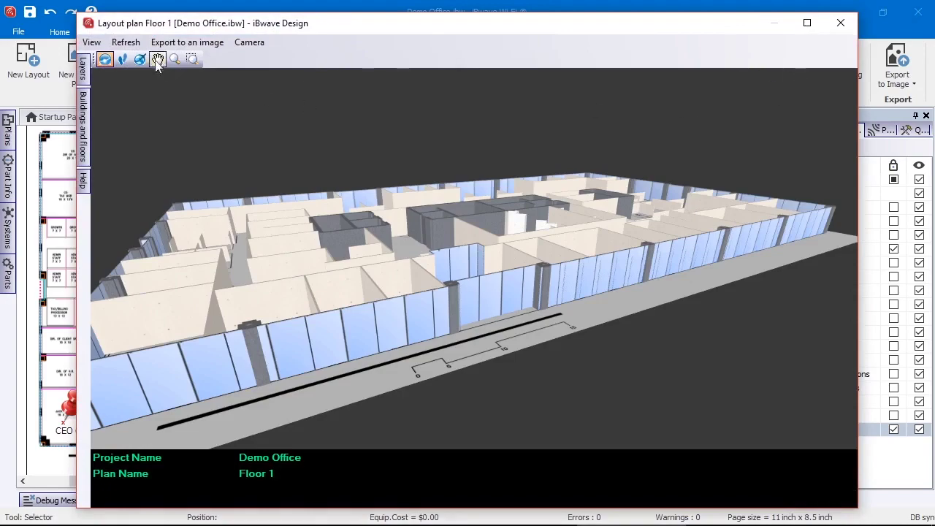
pyautogui.click(91, 42)
pyautogui.click(105, 59)
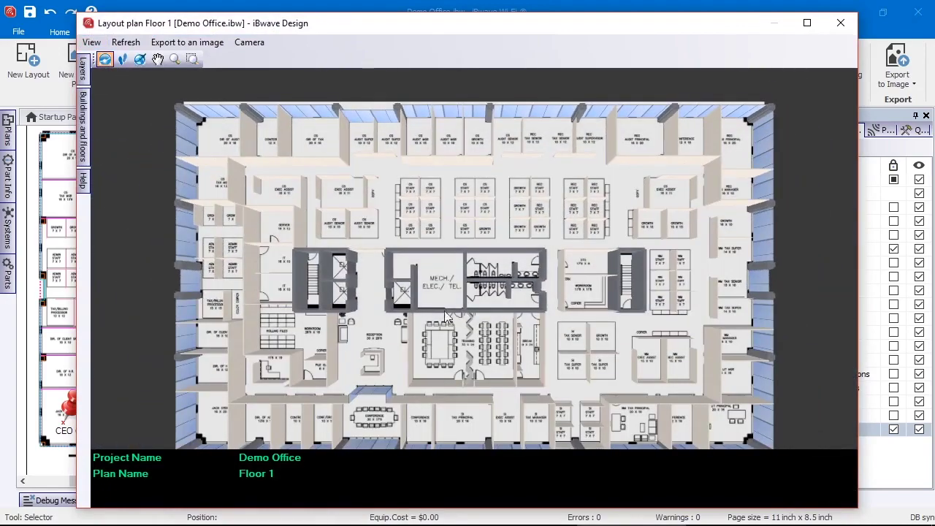
pyautogui.scroll(3, 482, 336)
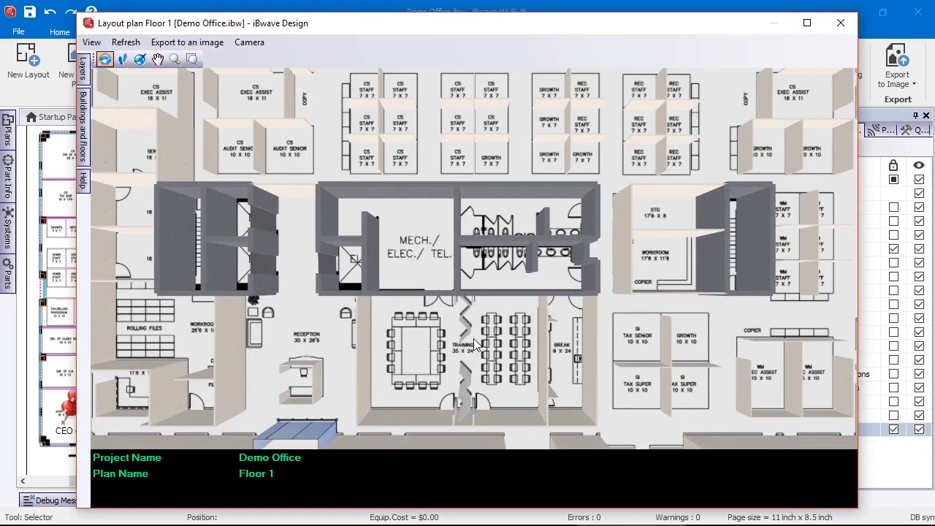
pyautogui.scroll(-3, 473, 338)
pyautogui.moveTo(474, 338)
pyautogui.mouseDown()
pyautogui.moveTo(490, 295)
pyautogui.moveTo(645, 304)
pyautogui.moveTo(779, 299)
pyautogui.mouseUp()
pyautogui.scroll(-3, 543, 357)
pyautogui.moveTo(543, 357)
pyautogui.mouseDown()
pyautogui.moveTo(551, 268)
pyautogui.moveTo(820, 231)
pyautogui.mouseUp()
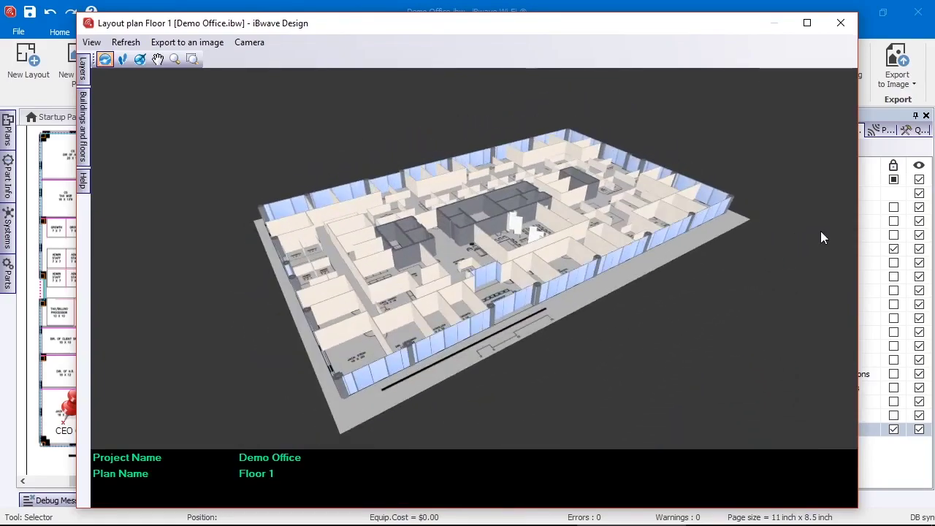
# - Close the 3D view and bring up automatic Access Point Placement from Network Design
pyautogui.click(841, 23)
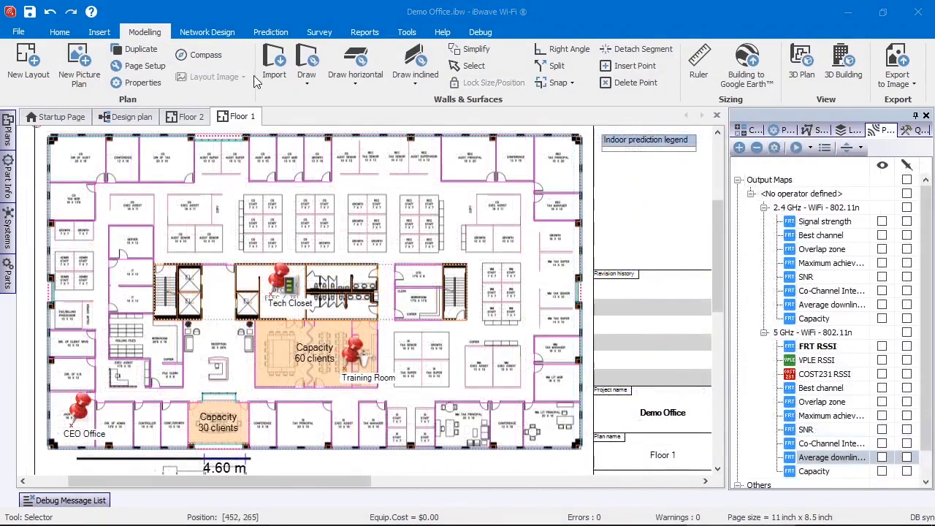
pyautogui.click(215, 32)
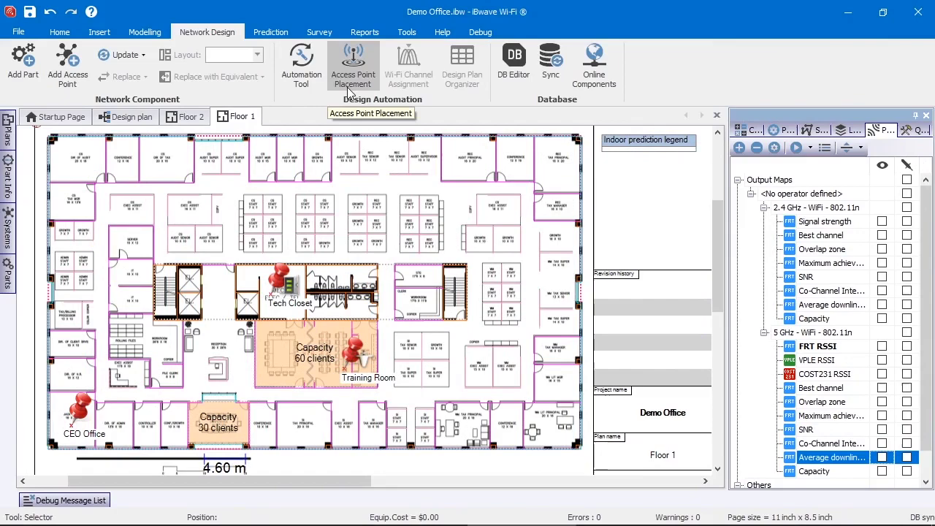
pyautogui.click(370, 87)
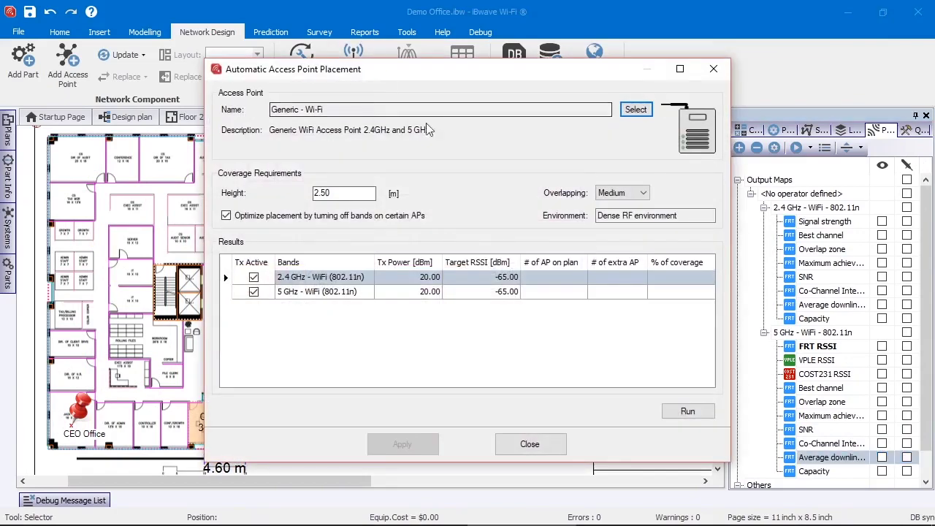
# - Open the access point part selector, keep Generic as manufacturer, and scroll its properties
pyautogui.click(636, 109)
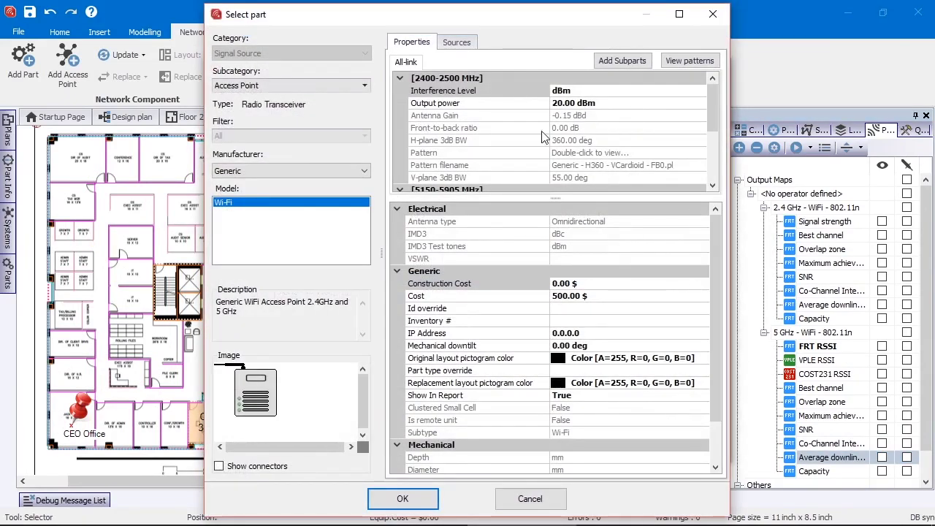
pyautogui.click(361, 171)
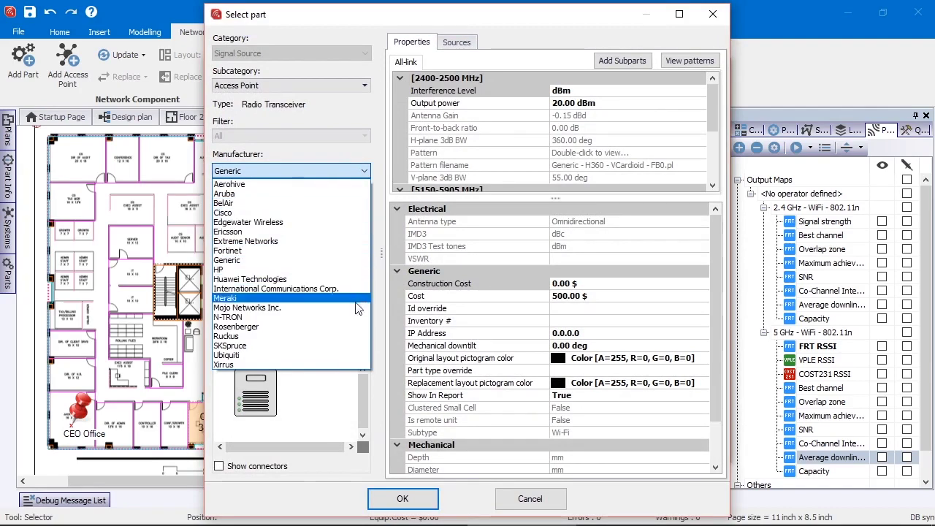
pyautogui.click(376, 343)
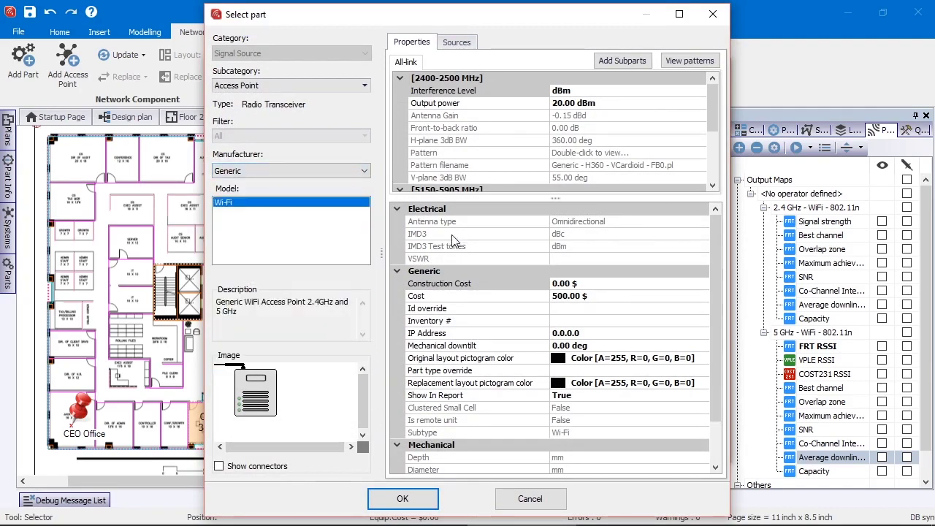
pyautogui.scroll(-3, 711, 99)
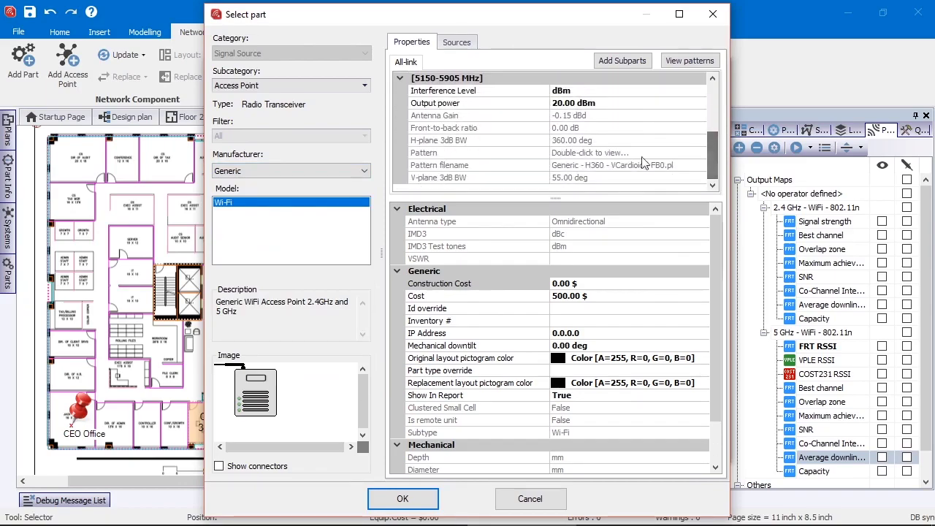